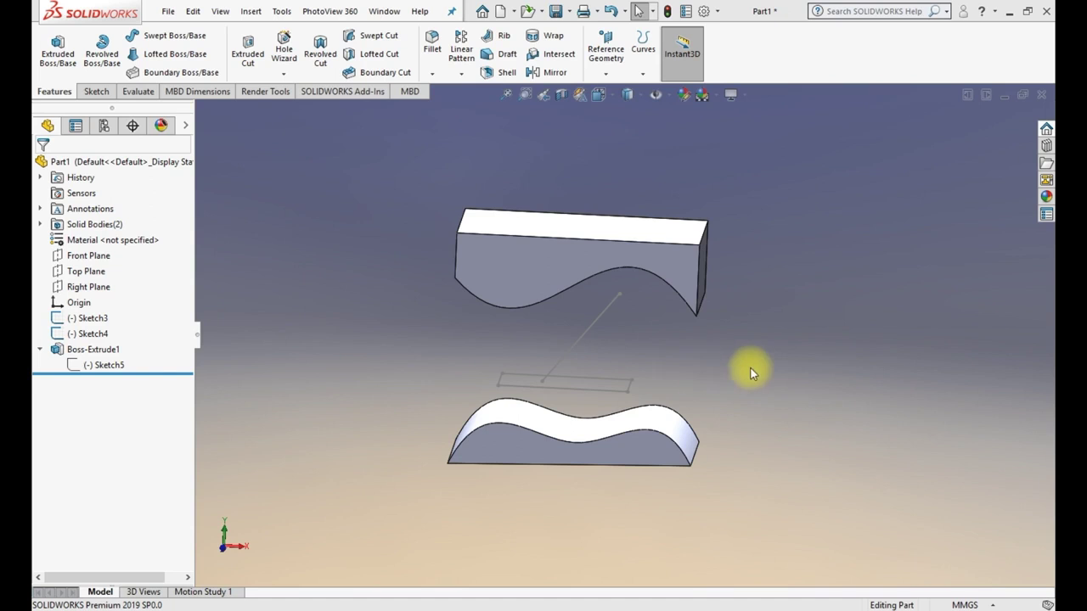
Step: Start an extruded boss from the rectangle sketch lying between the two wavy solid bodies
middle_drag(762, 368, 742, 485)
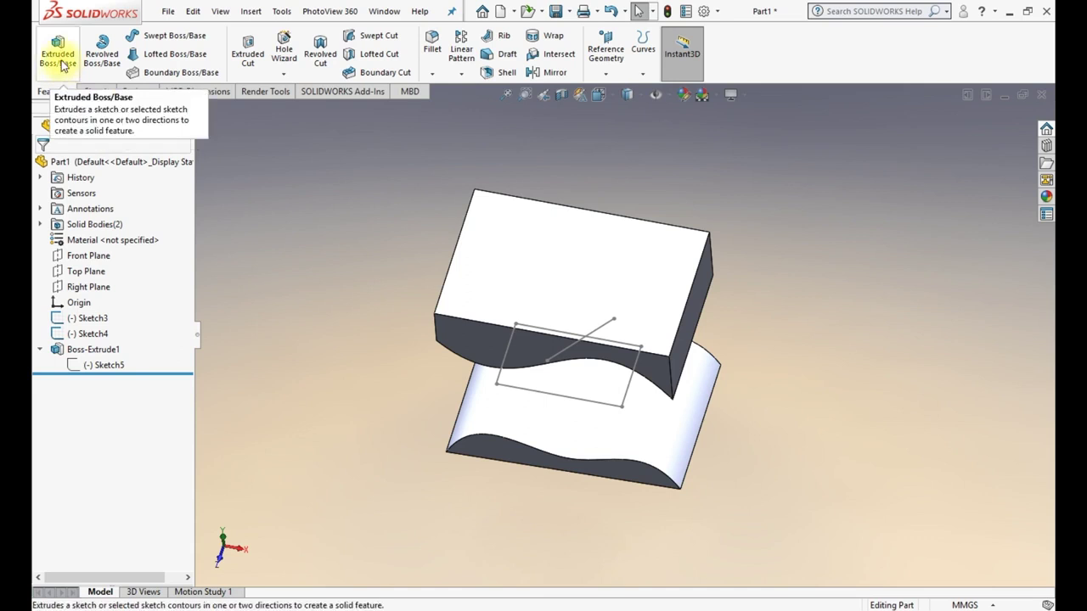
mouse_move(826, 416)
middle_down()
mouse_move(830, 262)
mouse_move(855, 281)
mouse_move(823, 317)
mouse_move(793, 317)
mouse_move(847, 332)
mouse_move(821, 320)
middle_up()
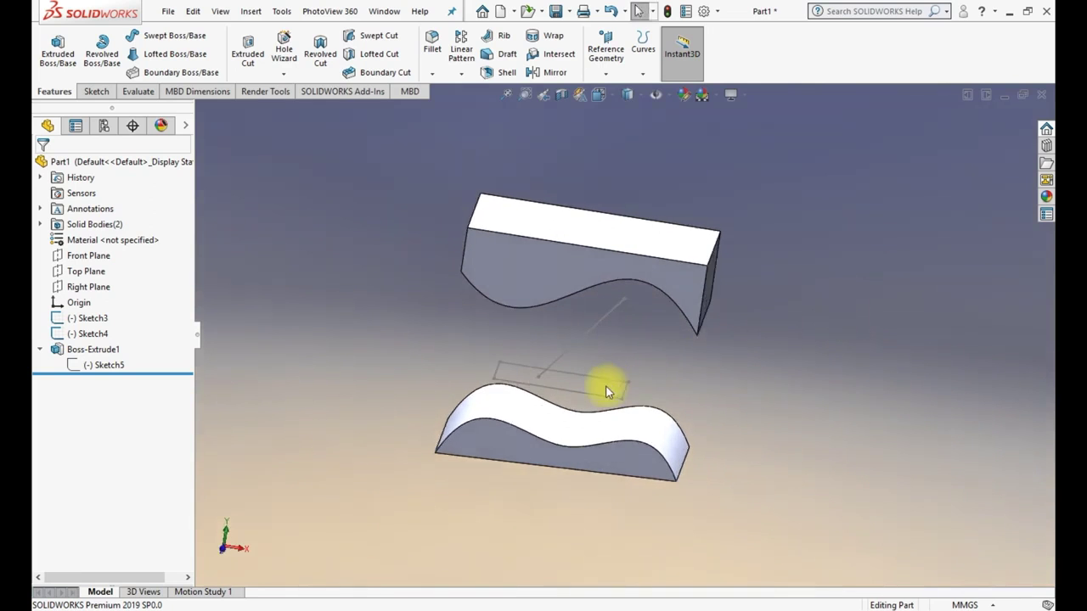
scroll(565, 388, down, 3)
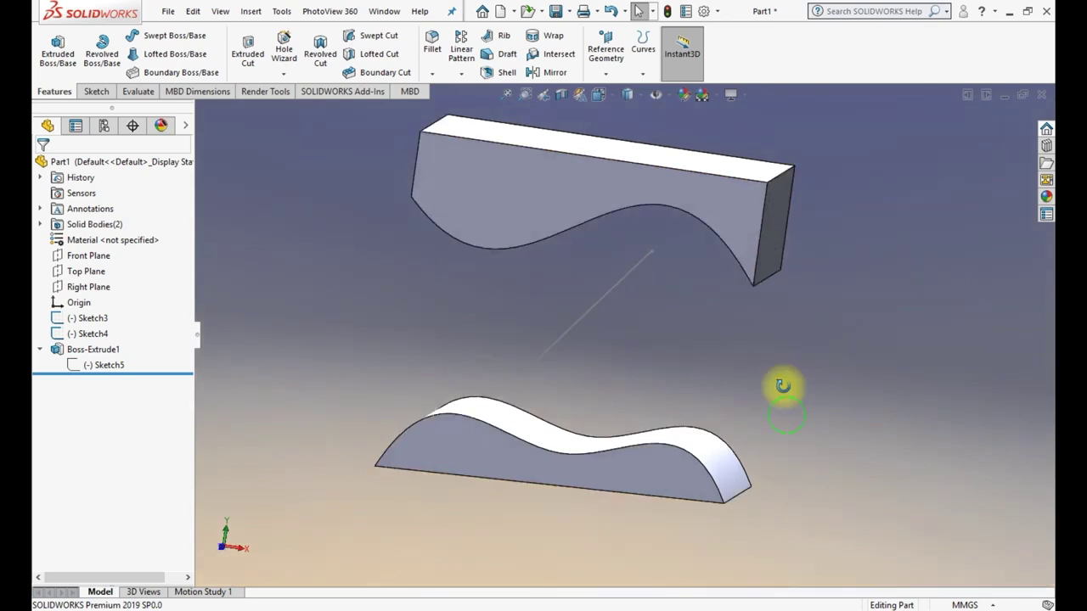
middle_drag(781, 388, 722, 395)
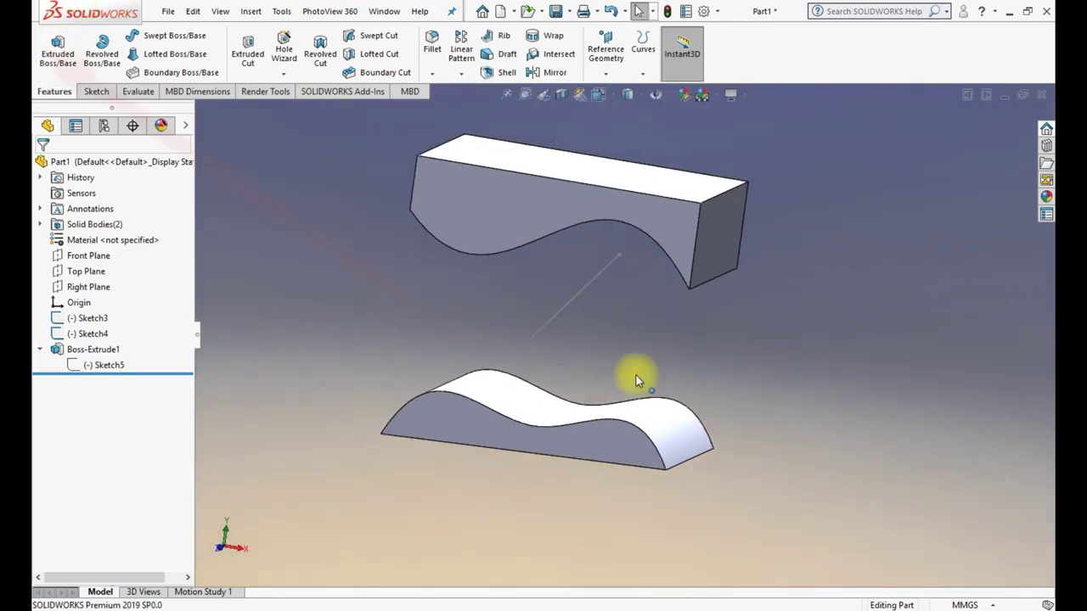
click(60, 61)
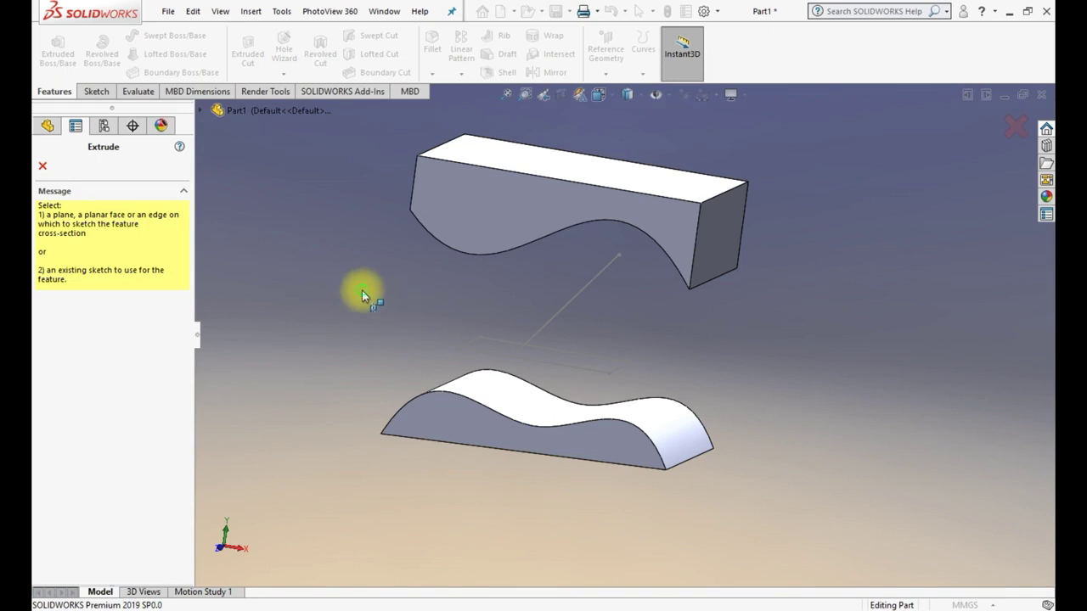
middle_drag(361, 295, 364, 310)
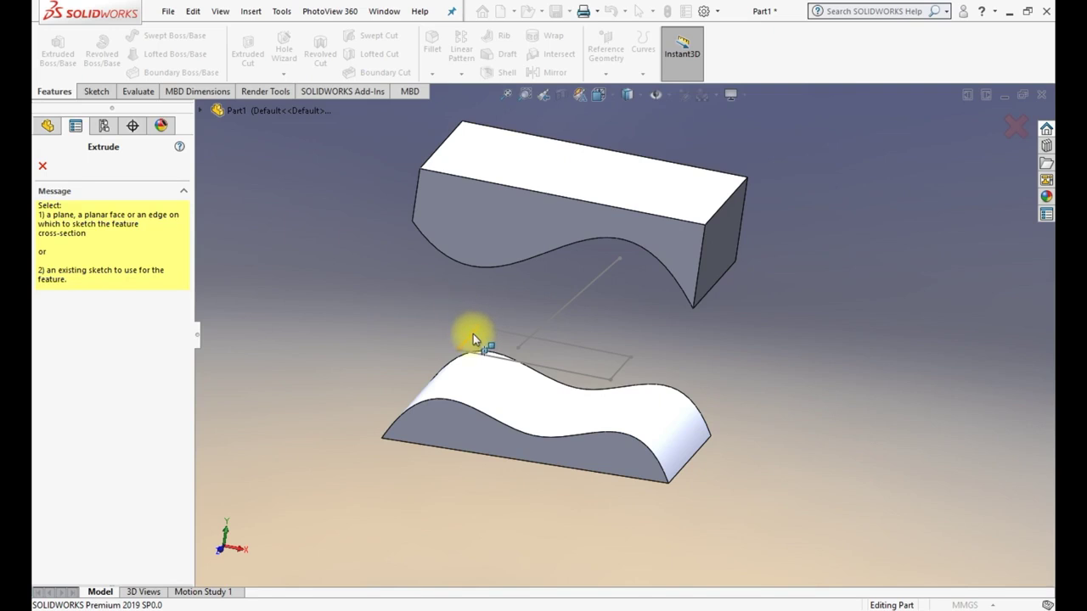
click(473, 335)
middle_drag(595, 381, 575, 361)
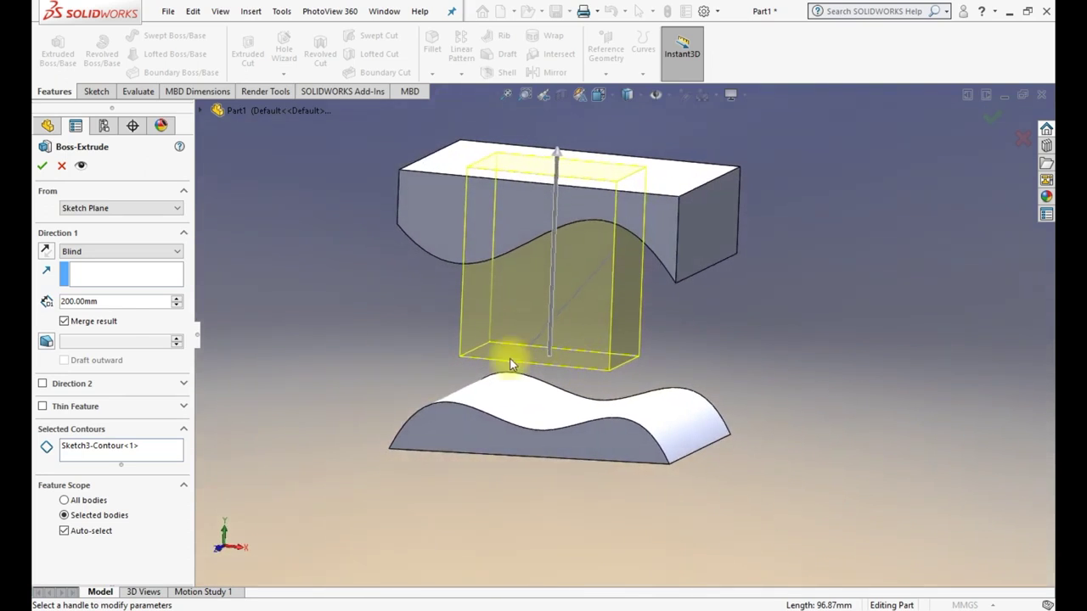
Step: Set the rectangle extrusion's blind depth to 20 mm
double_click(73, 303)
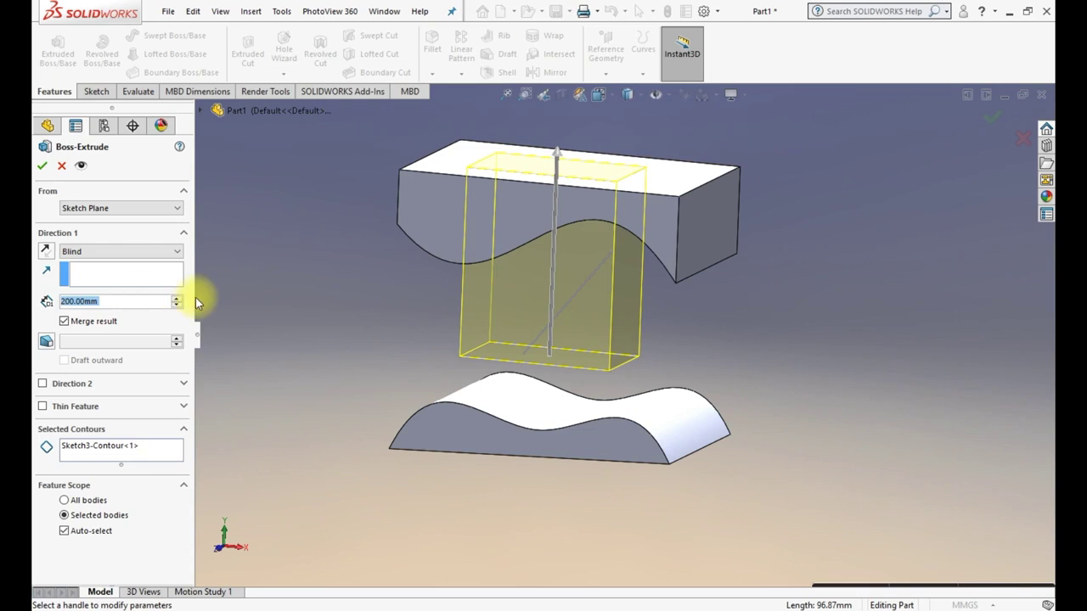
text(20)
key(Return)
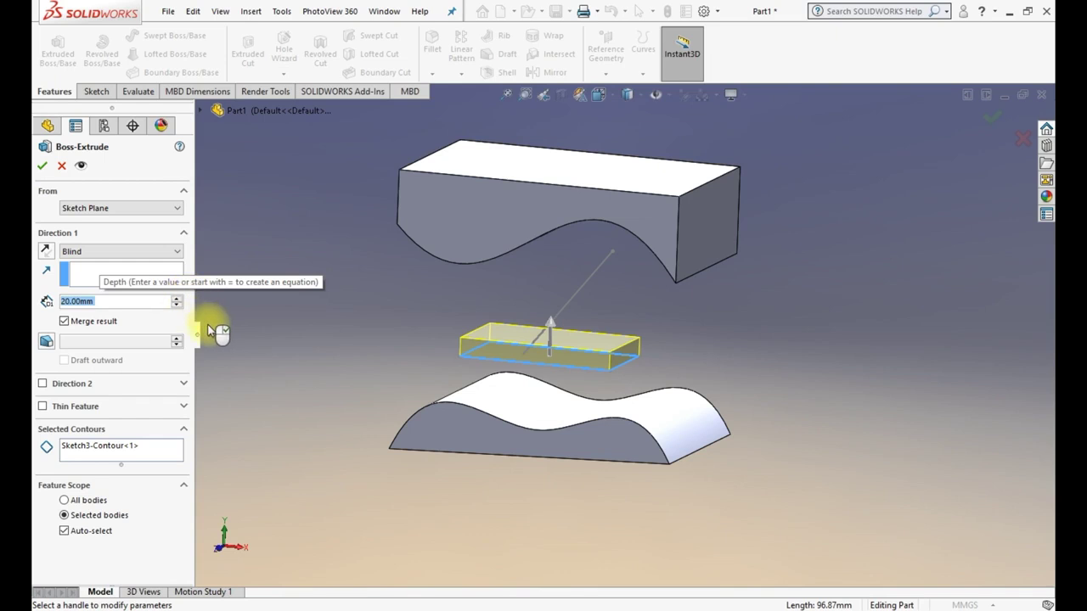
middle_drag(315, 363, 358, 374)
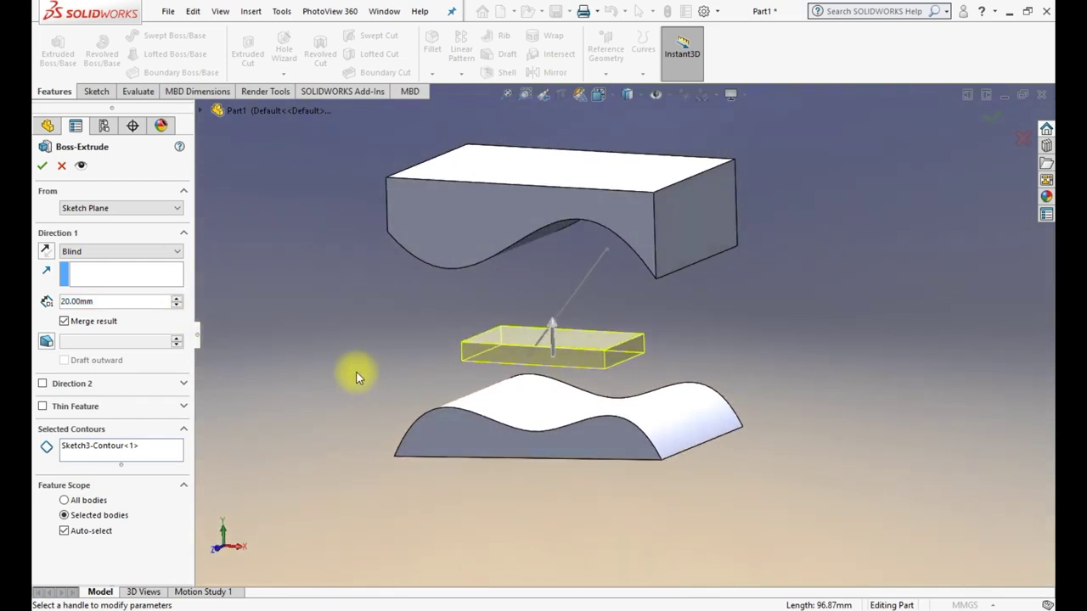
Step: Use the slanted line of Sketch4 as the direction of the rectangle extrusion
click(113, 273)
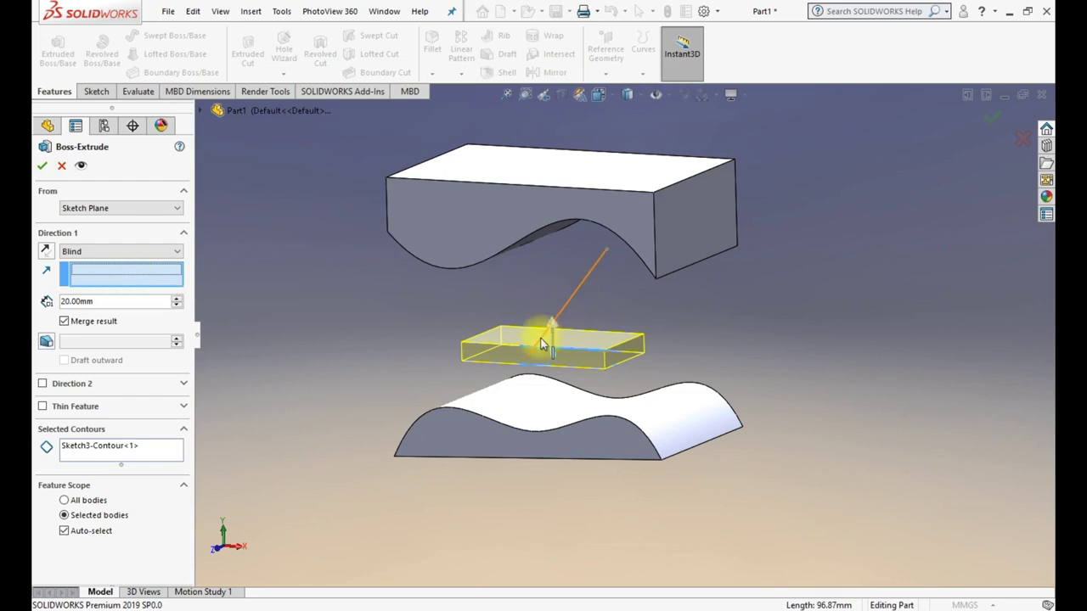
middle_drag(609, 296, 629, 301)
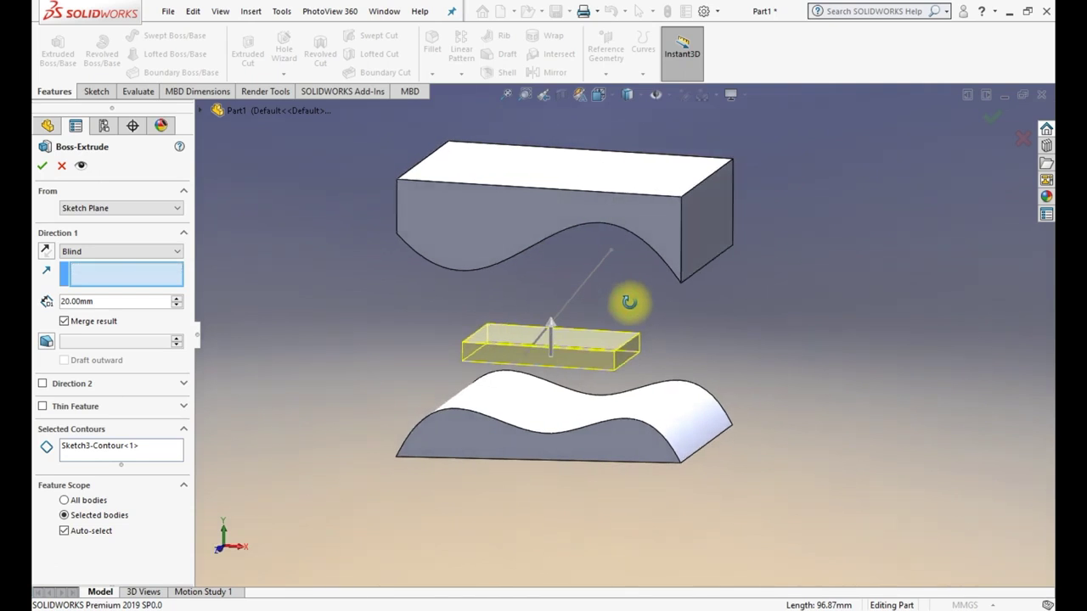
click(577, 291)
scroll(558, 393, down, 3)
mouse_move(551, 359)
middle_down()
mouse_move(558, 303)
mouse_move(586, 336)
middle_up()
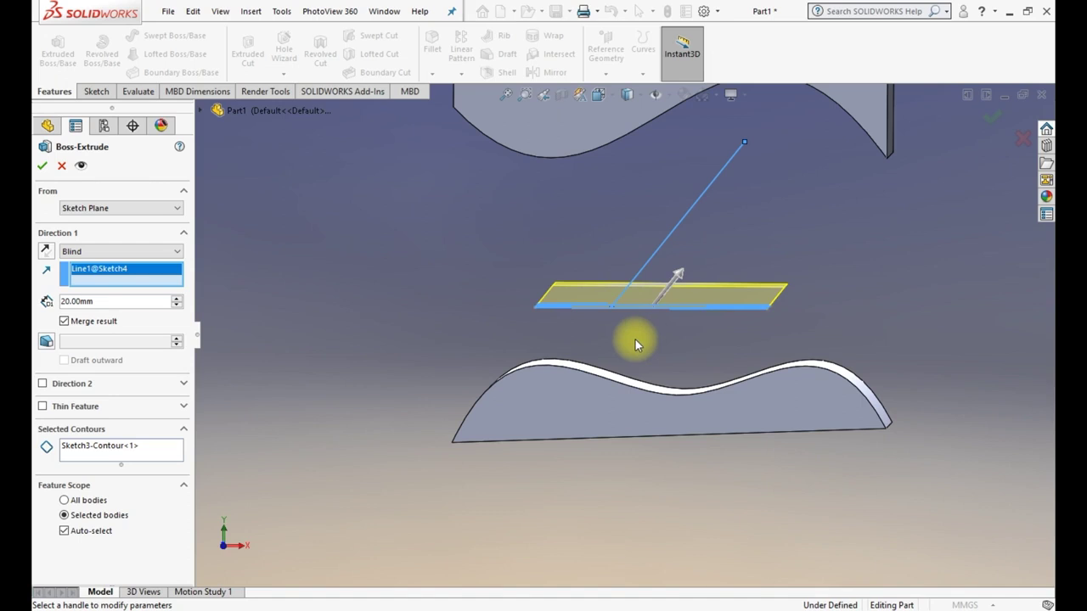
Step: Set the slanted extrusion's blind depth to 50 mm and create the feature
drag(113, 301, 62, 300)
text(50)
key(Return)
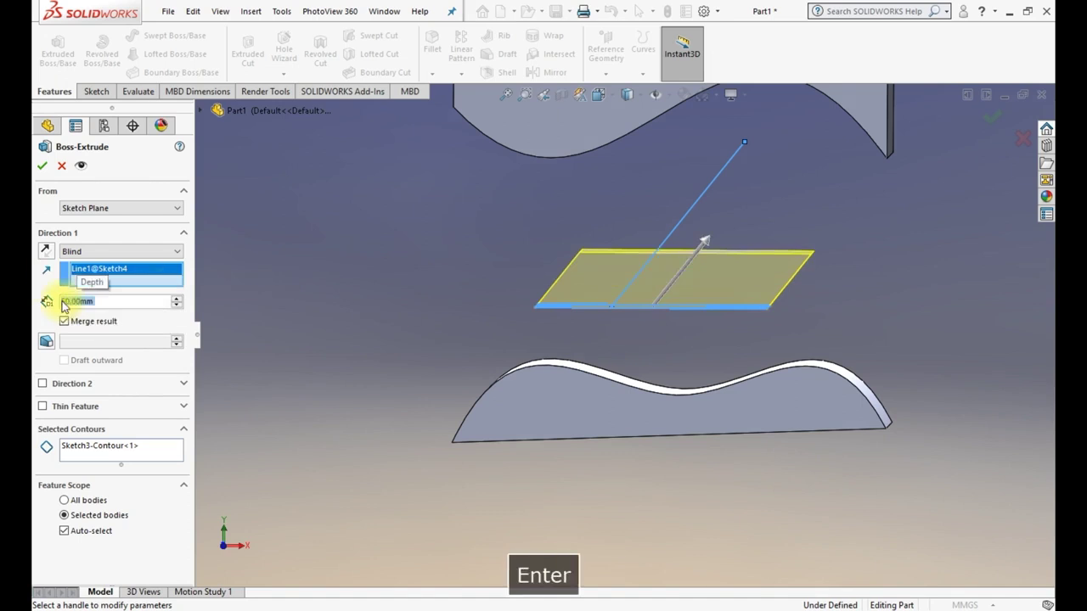
mouse_move(735, 336)
middle_down()
mouse_move(705, 342)
mouse_move(721, 342)
middle_up()
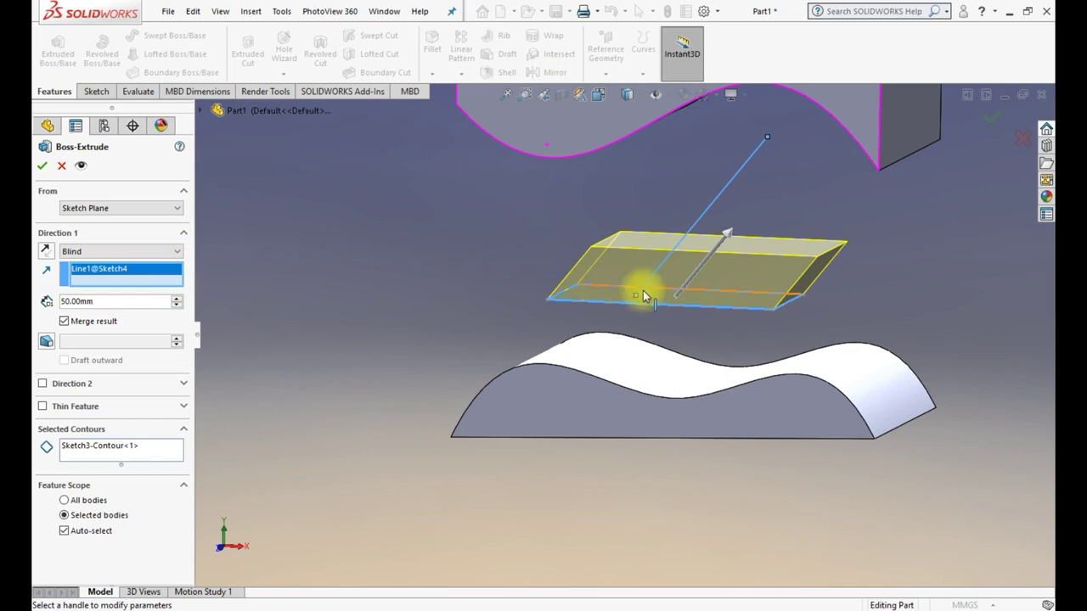
middle_drag(740, 308, 756, 283)
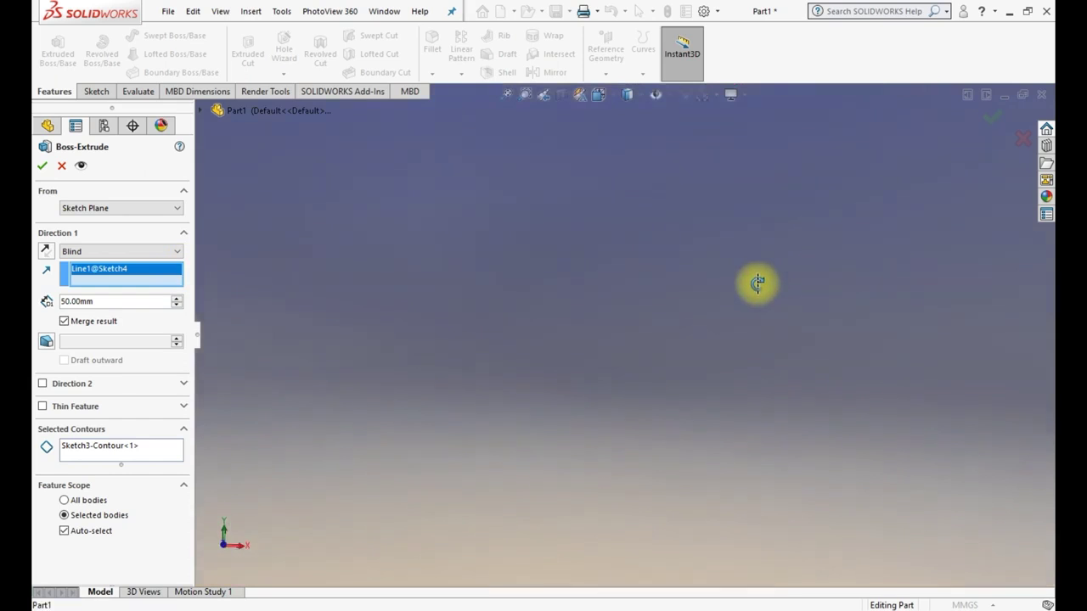
key(f)
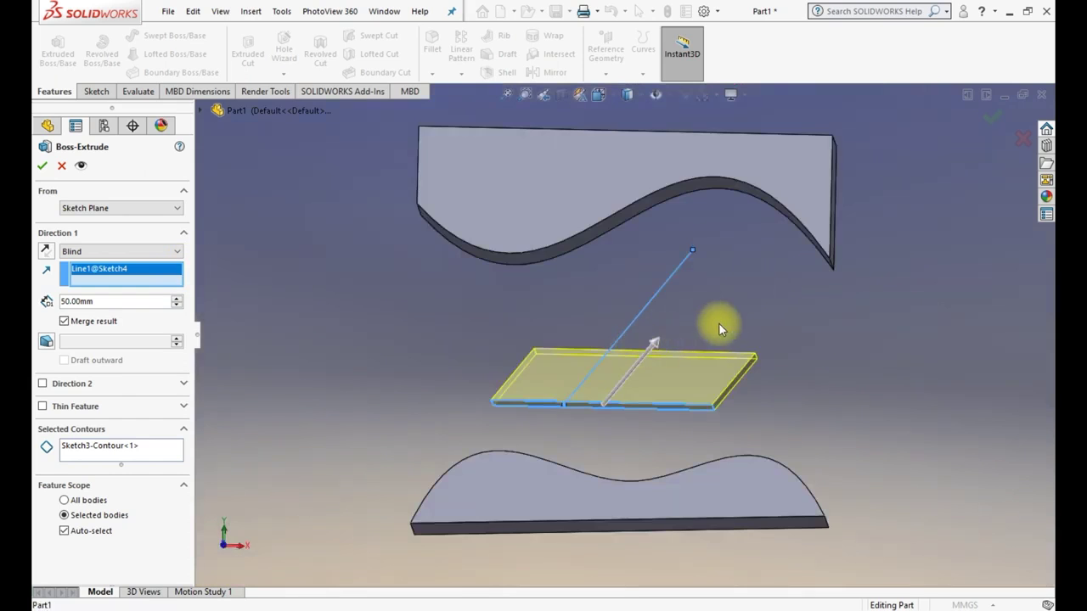
middle_drag(718, 322, 709, 341)
click(41, 166)
Step: Edit the direction line's sketch, moving its upper endpoint to about X 116 mm, Y 84 mm for a flatter slope, and exit the sketch
mouse_move(838, 400)
middle_down()
mouse_move(881, 394)
mouse_move(825, 388)
mouse_move(897, 407)
middle_up()
key(Escape)
click(646, 312)
click(660, 294)
drag(686, 253, 722, 293)
click(996, 119)
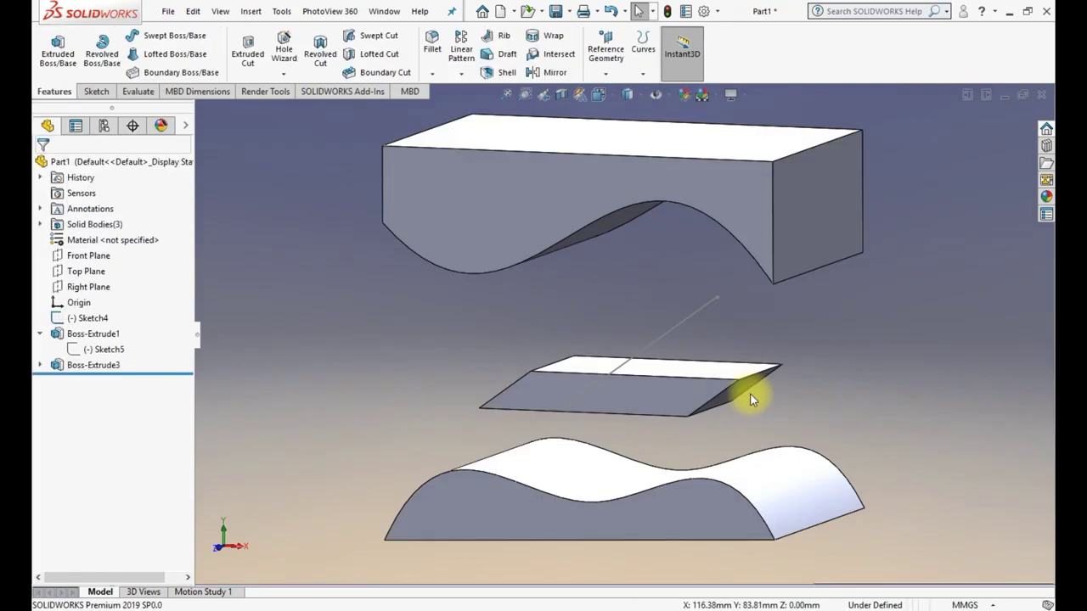
mouse_move(767, 368)
middle_down()
mouse_move(781, 368)
mouse_move(771, 381)
middle_up()
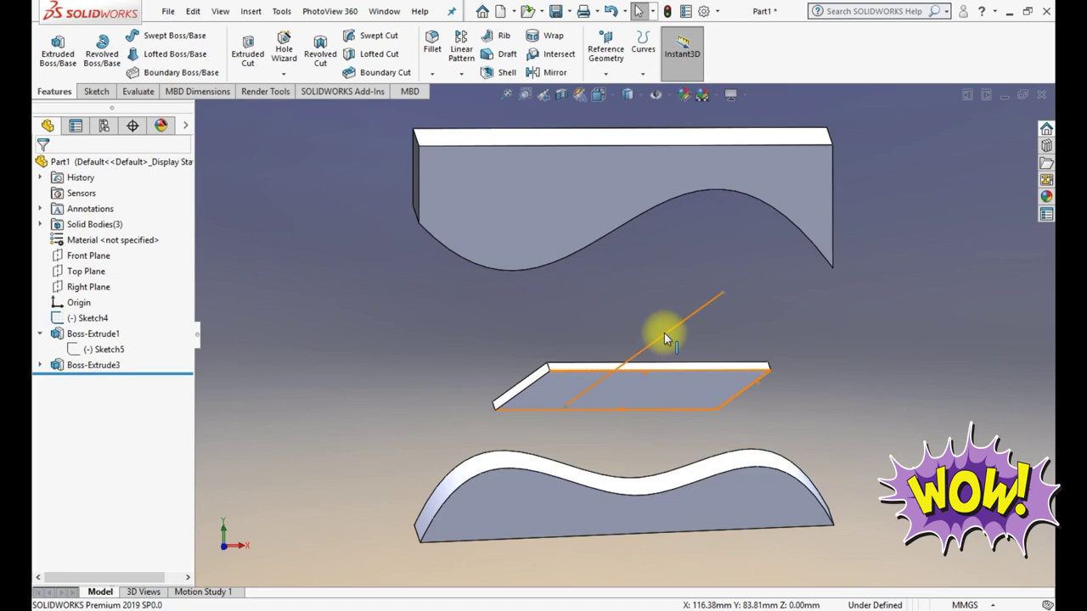
Step: Edit the Boss-Extrude3 feature and turn on draft in Direction 1 with an angle of 5 degrees
click(83, 365)
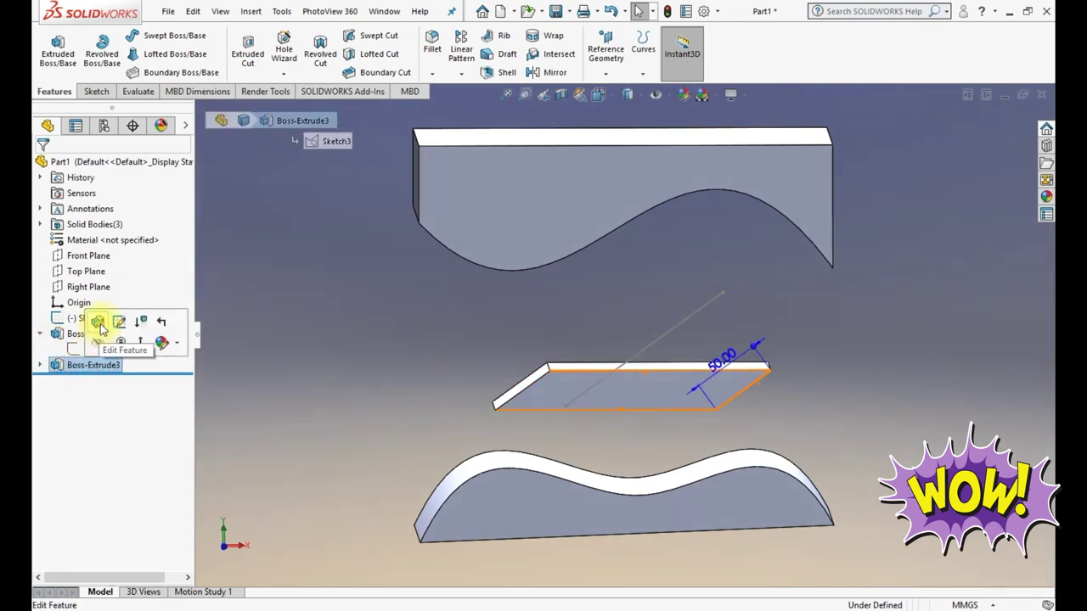
click(99, 326)
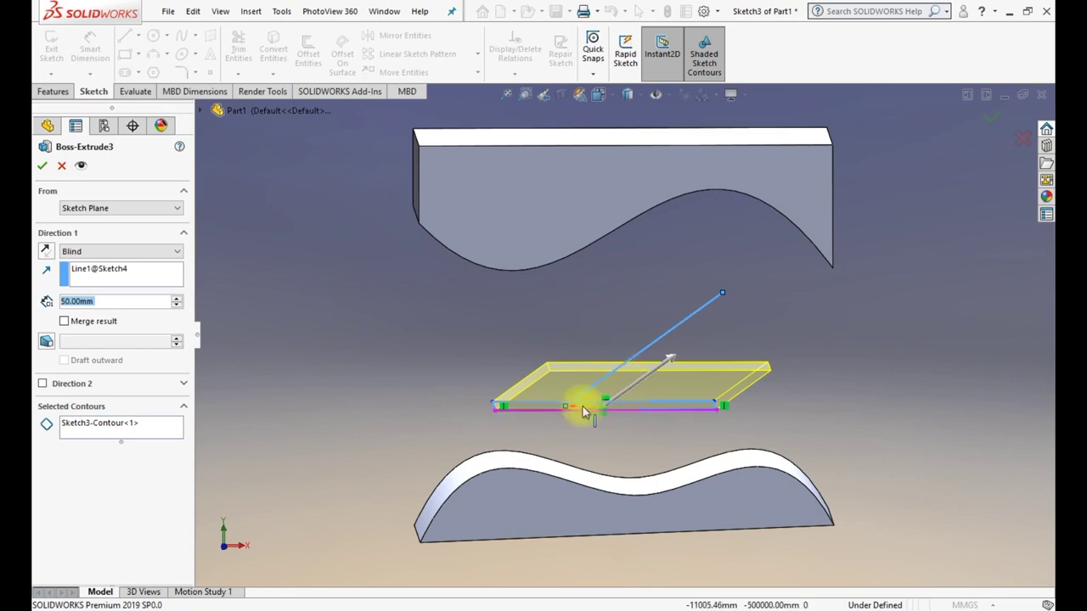
click(47, 341)
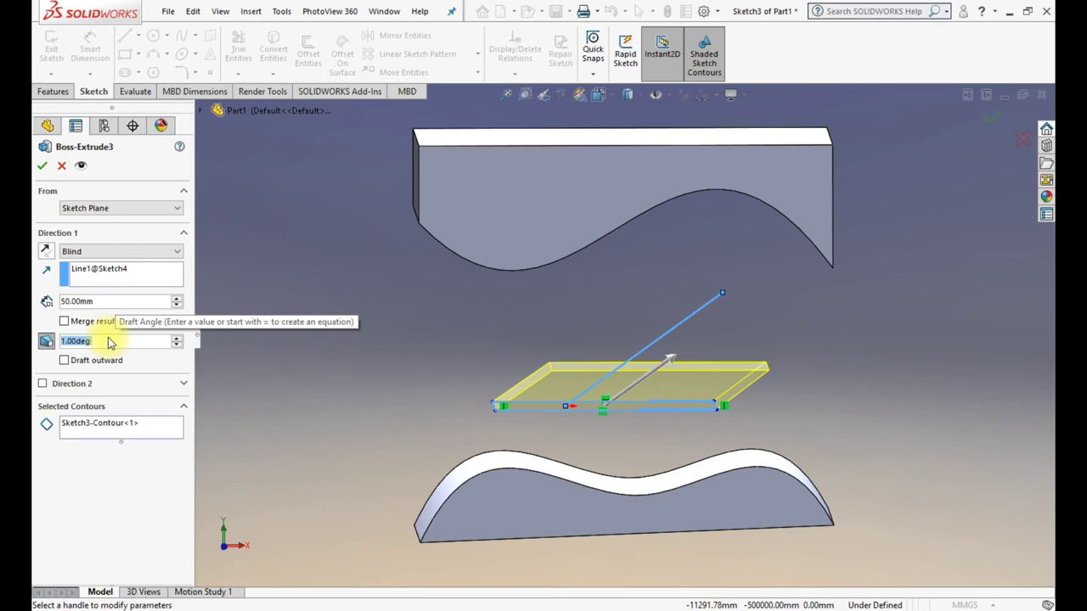
text(5)
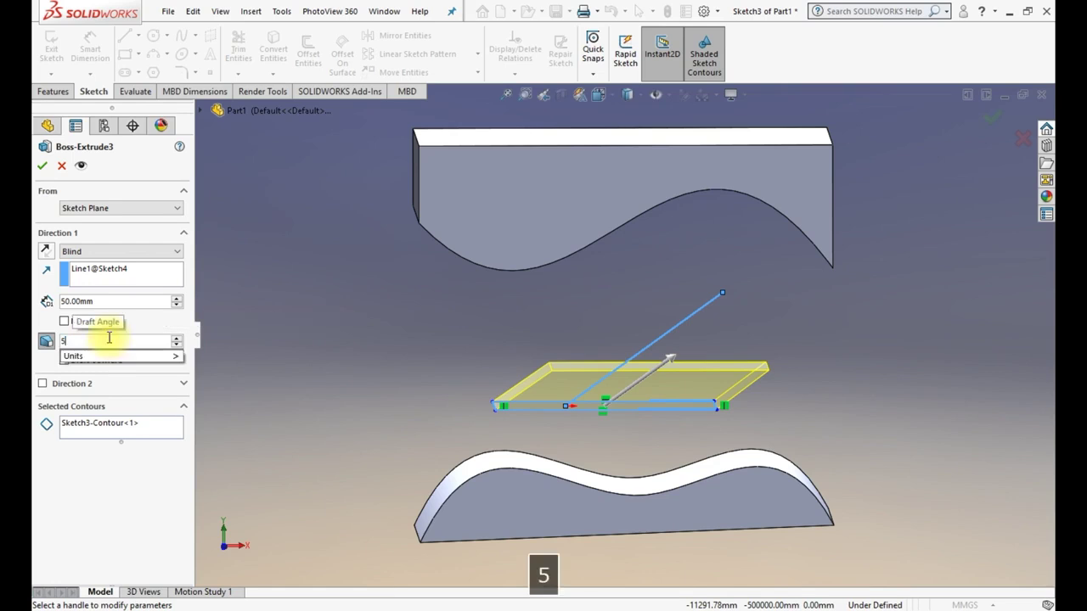
key(Return)
middle_drag(684, 333, 645, 543)
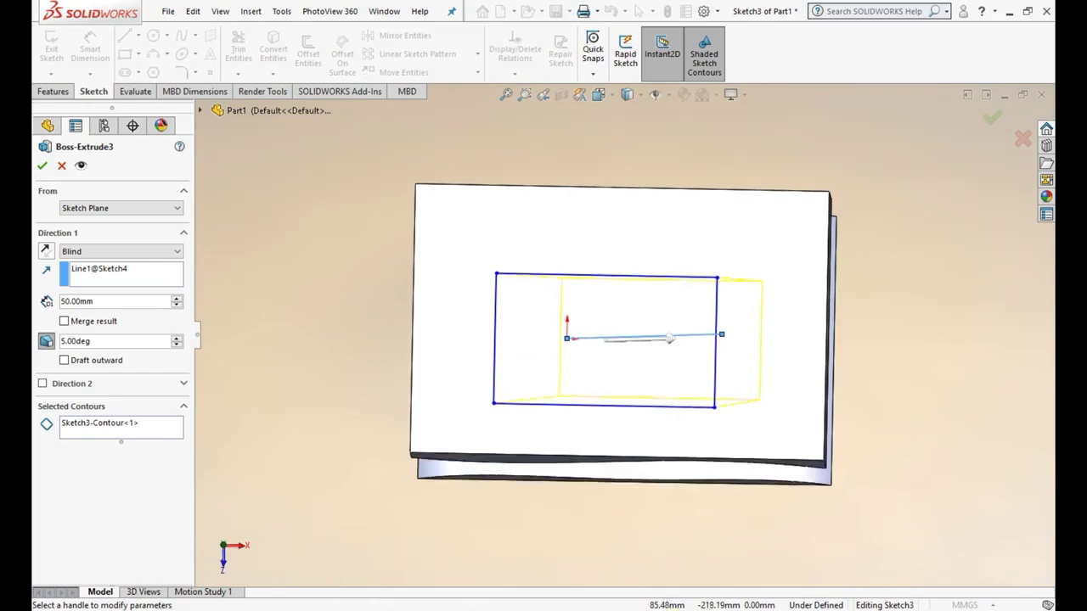
mouse_move(654, 459)
middle_down()
mouse_move(672, 468)
mouse_move(697, 305)
mouse_move(691, 315)
middle_up()
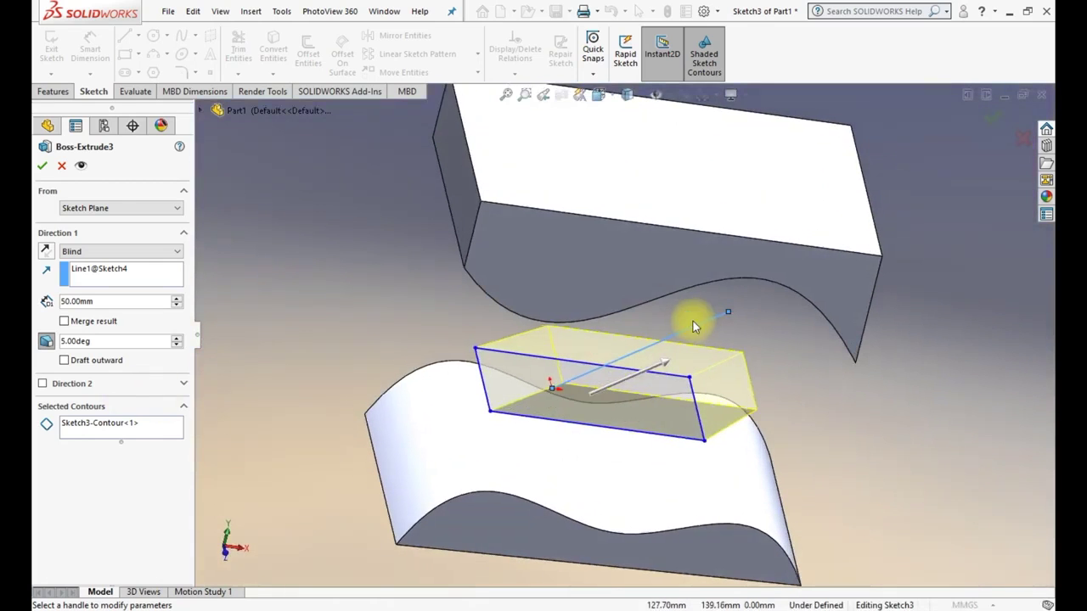
Step: Set the Direction 1 draft angle to 25 degrees
double_click(99, 341)
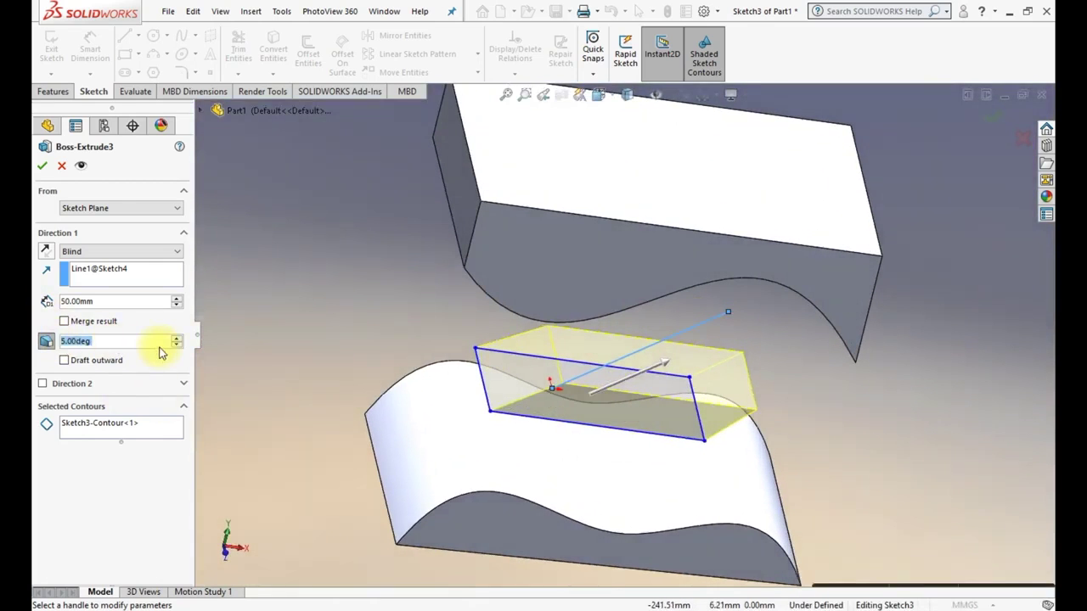
text(25)
key(Return)
mouse_move(588, 367)
middle_down()
mouse_move(544, 376)
mouse_move(493, 521)
mouse_move(537, 319)
mouse_move(475, 357)
middle_up()
Step: Clear the Sketch4 line from the extrusion direction so the rectangle extrudes perpendicular to its sketch plane
right_click(112, 271)
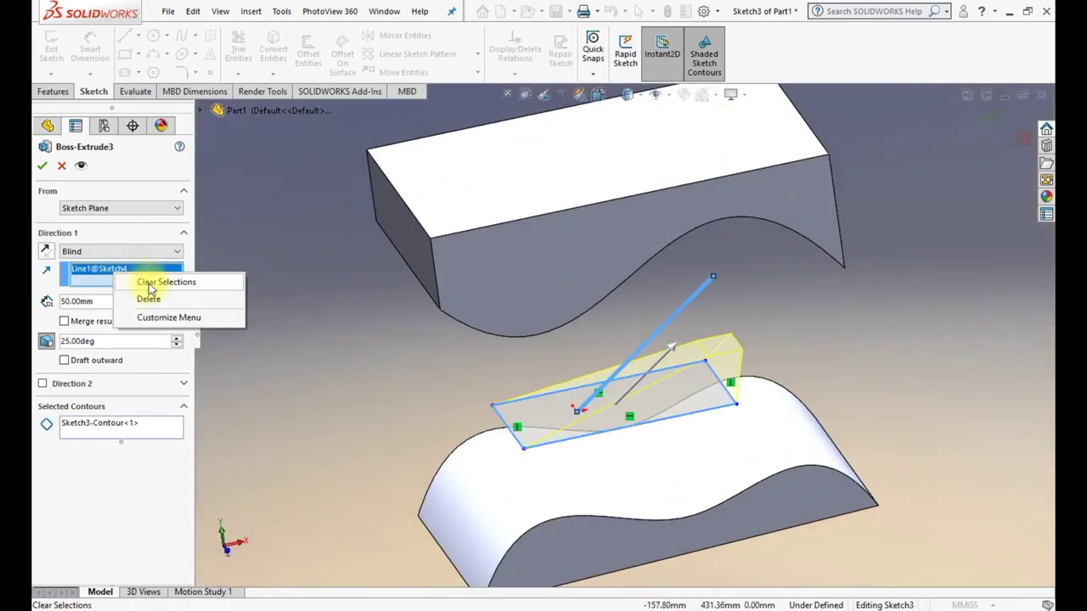
click(150, 285)
mouse_move(645, 509)
middle_down()
mouse_move(699, 500)
mouse_move(728, 586)
mouse_move(705, 548)
middle_up()
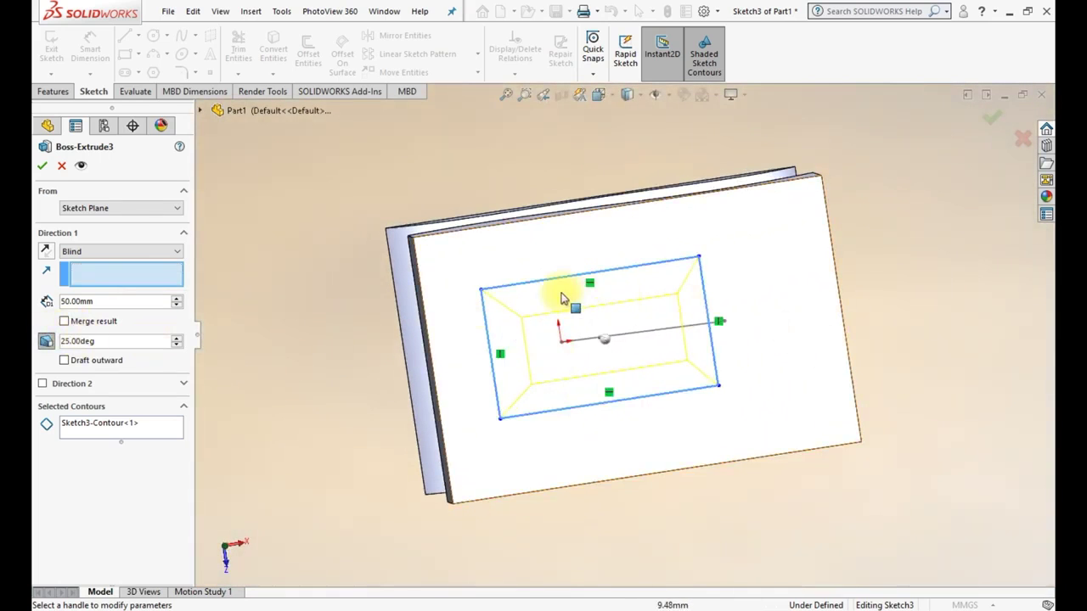
mouse_move(655, 376)
middle_down()
mouse_move(648, 262)
mouse_move(655, 344)
mouse_move(655, 243)
mouse_move(671, 165)
middle_up()
click(471, 375)
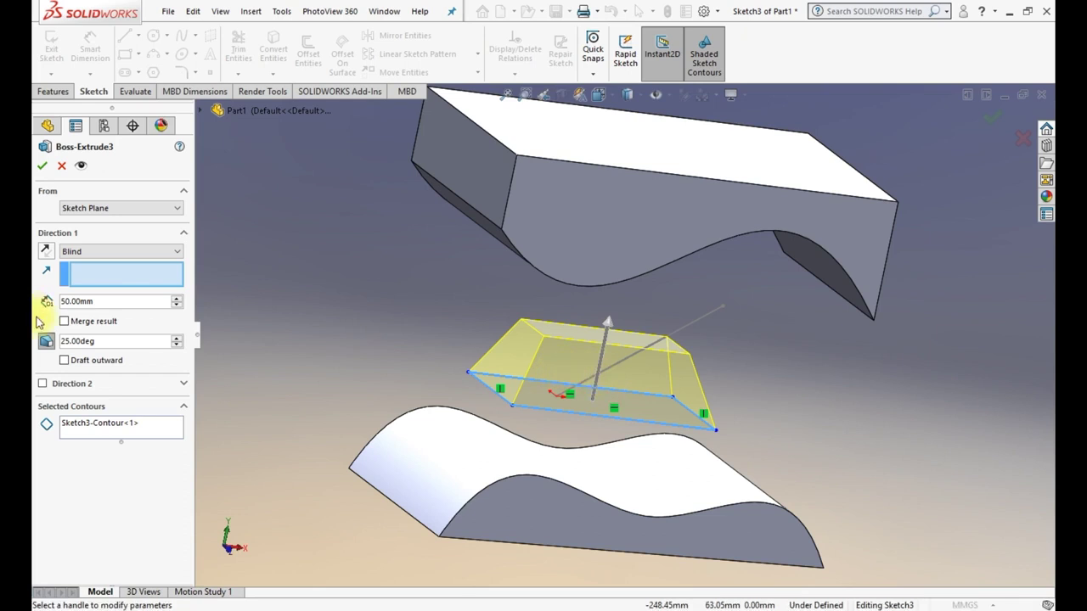
Step: Set the Direction 1 draft angle to 20 degrees and make the draft flare outward
click(117, 340)
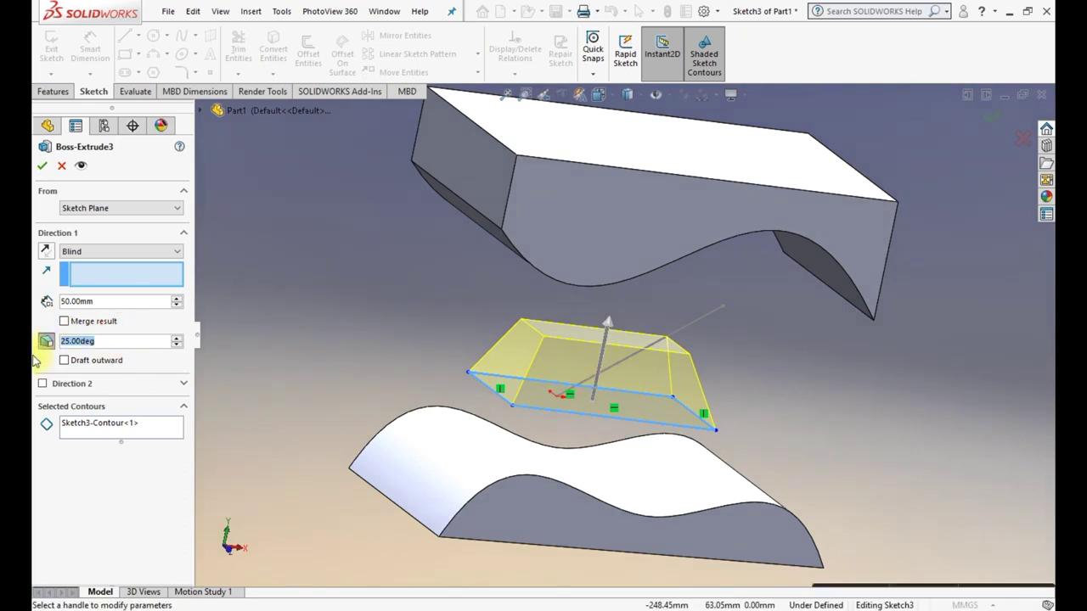
text(20)
key(Return)
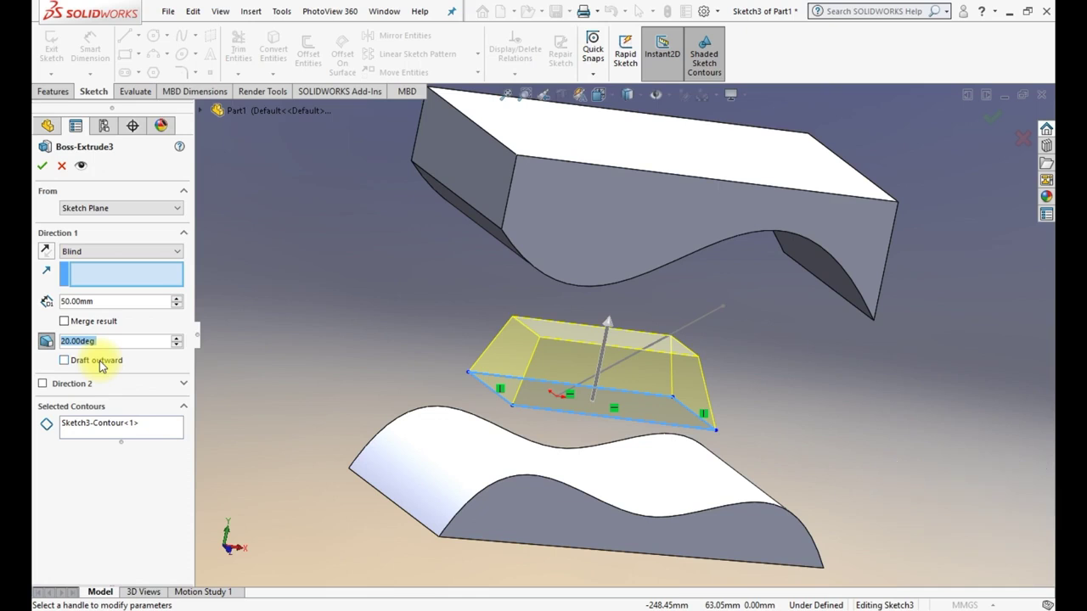
click(94, 367)
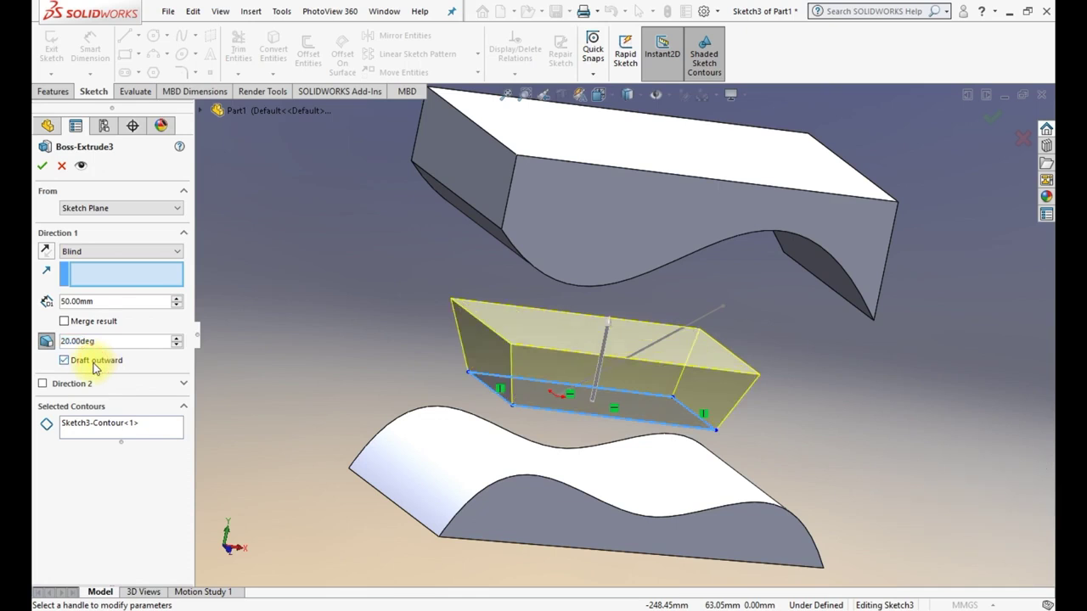
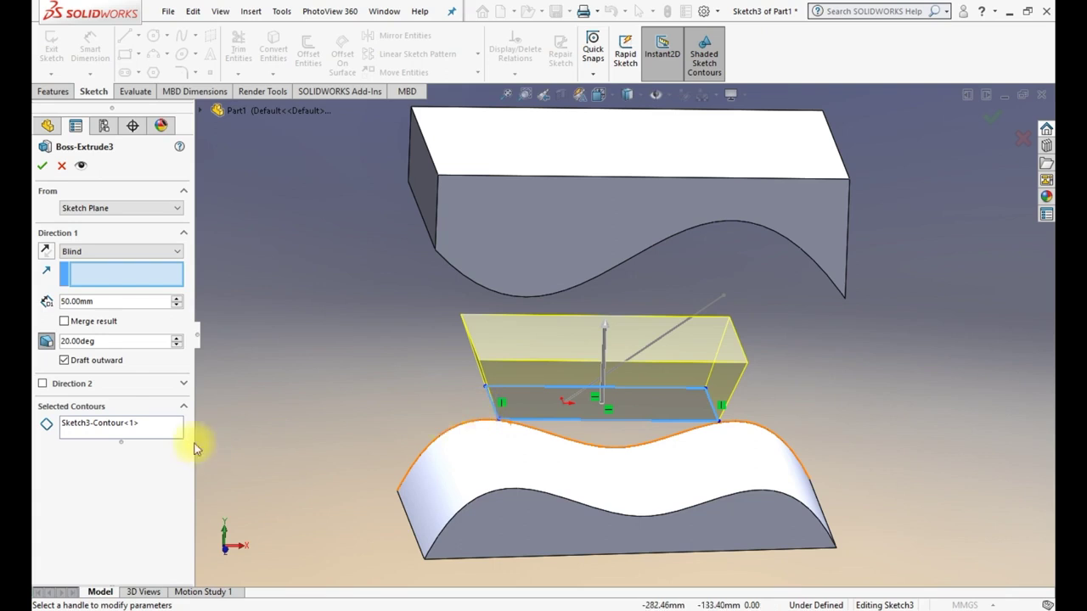
Step: Add a second direction to the extrusion with a blind depth of 50 mm
click(74, 385)
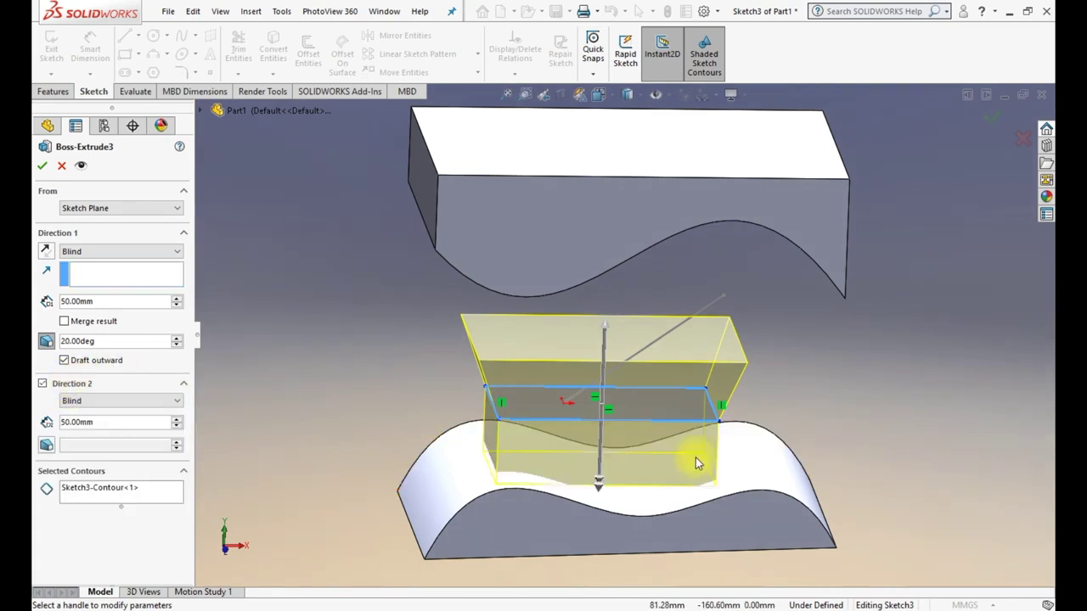
middle_drag(516, 492, 519, 459)
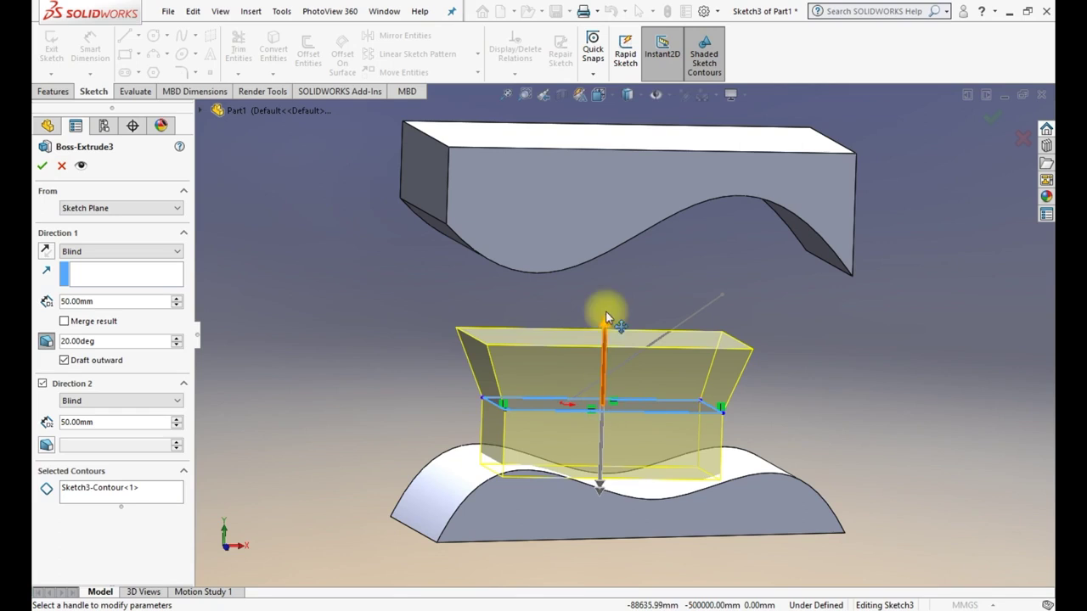
Step: Review the end conditions available for Direction 2 and close the extrusion settings
click(112, 402)
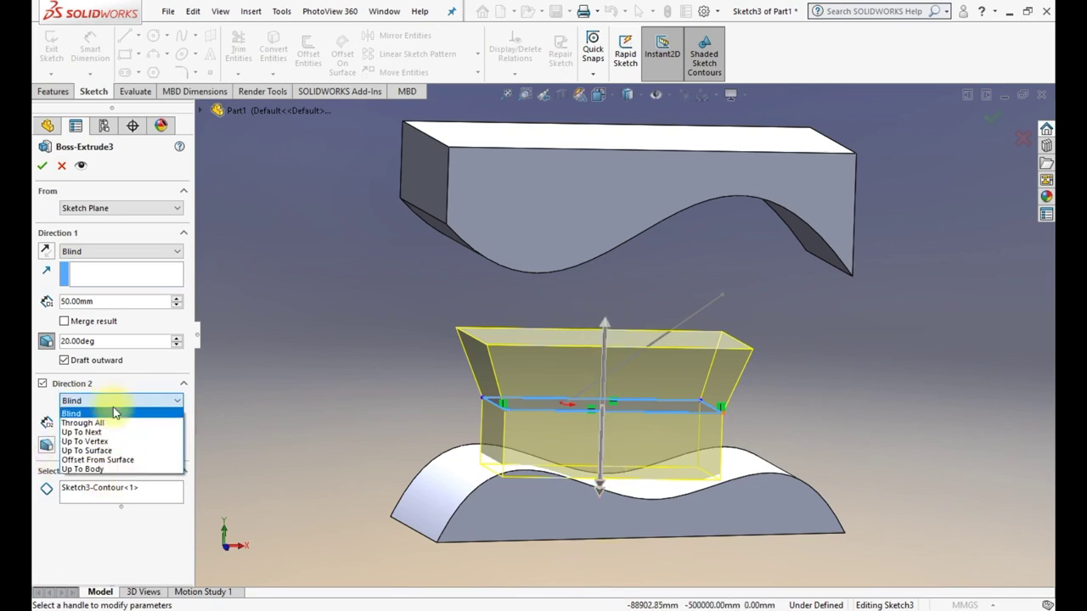
click(215, 266)
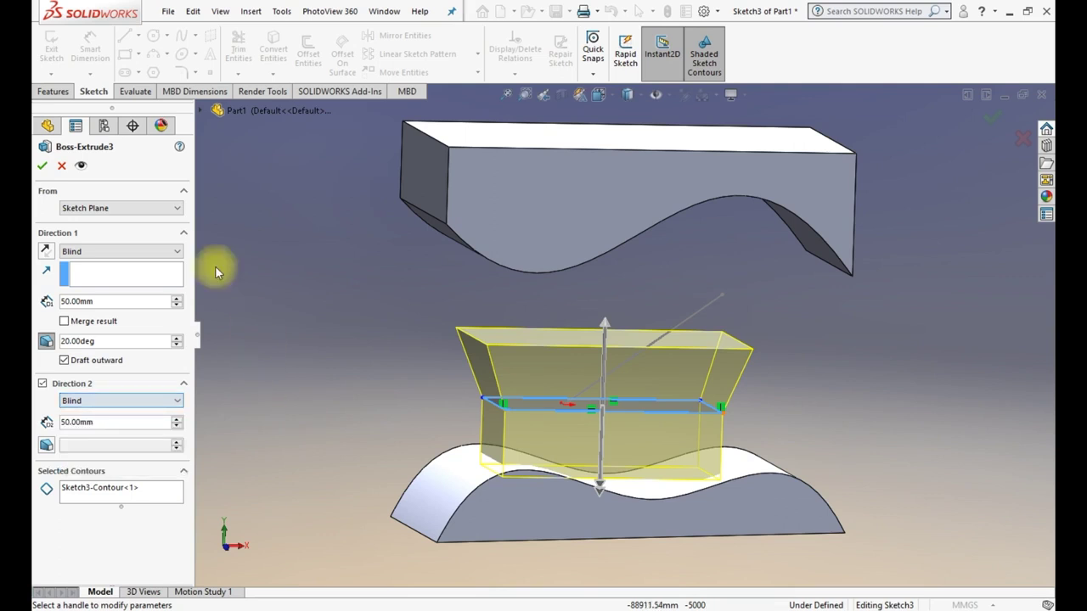
click(42, 166)
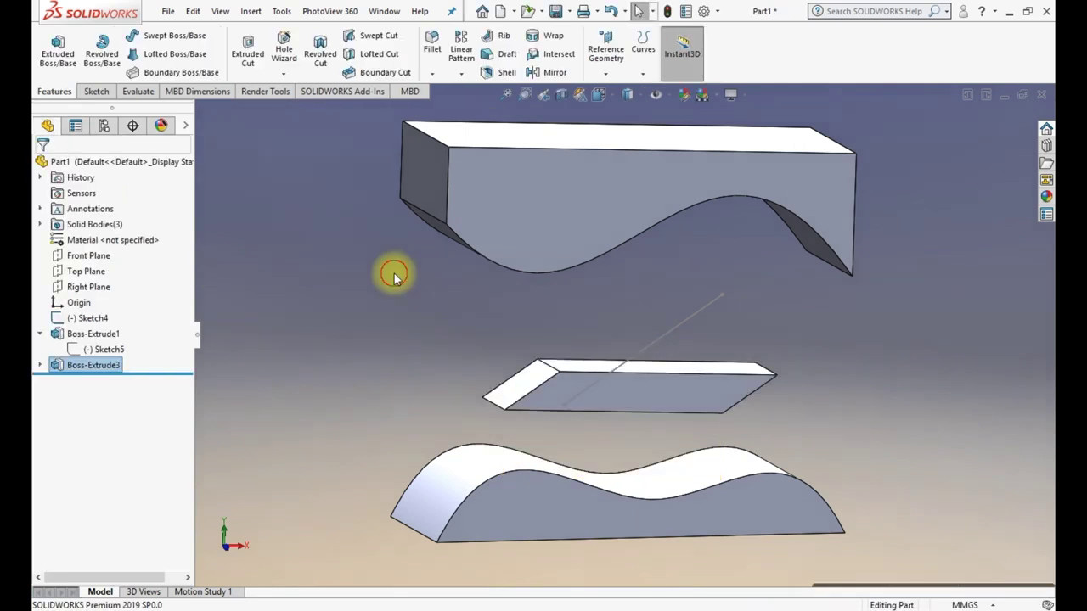
key(Escape)
Step: Delete the slanted extrusion between the two wavy bodies while keeping its rectangle sketch
click(537, 401)
key(Delete)
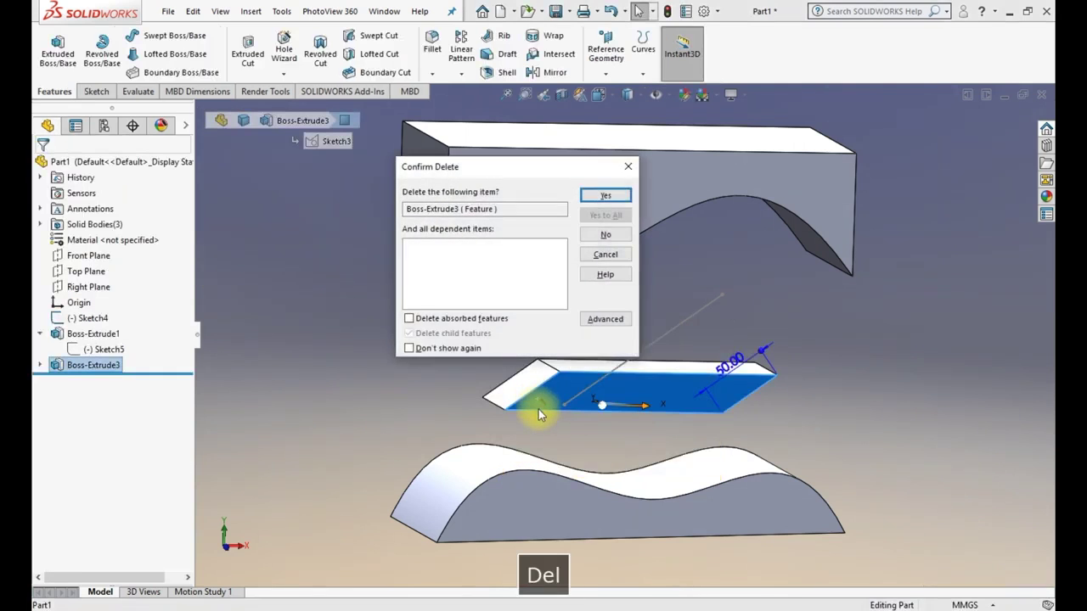
key(Return)
middle_drag(538, 410, 485, 369)
key(Escape)
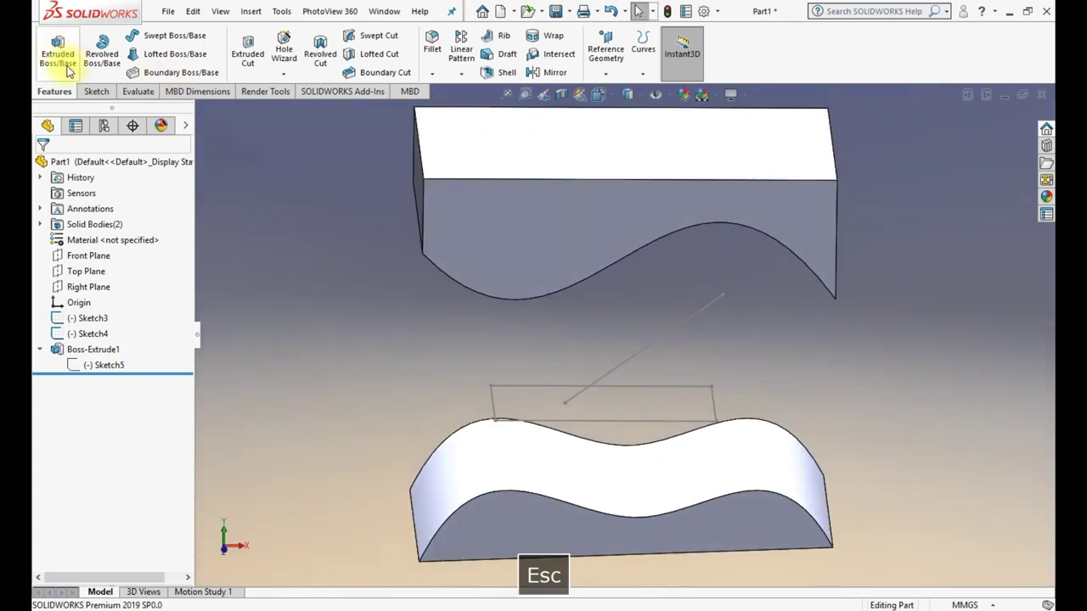
Step: Start an Extruded Boss/Base from the rectangle sketch with Direction 1 set to Through All, and inspect the preview
click(68, 48)
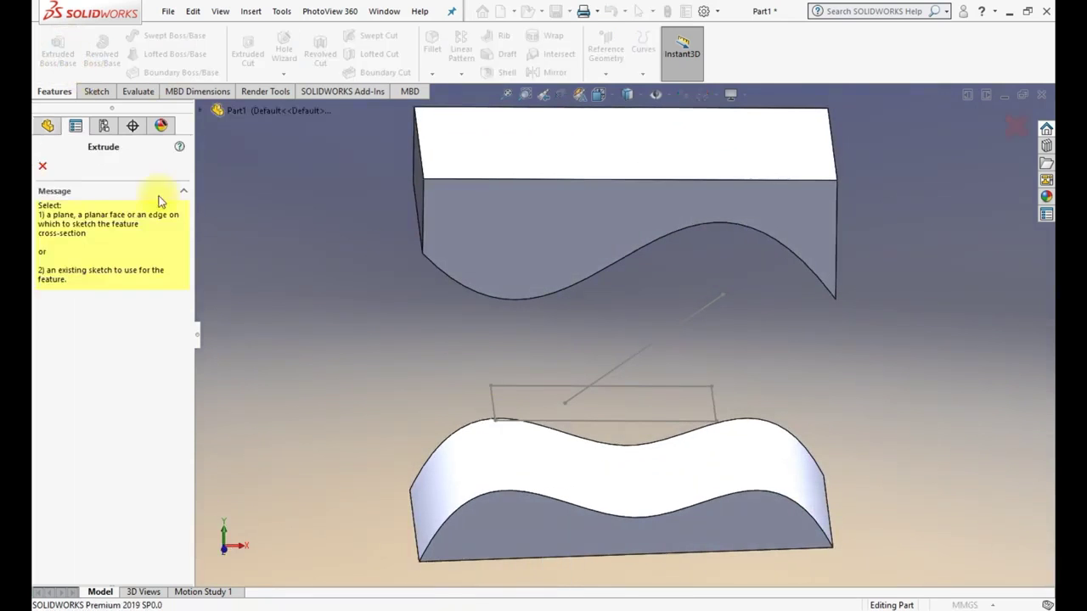
click(543, 387)
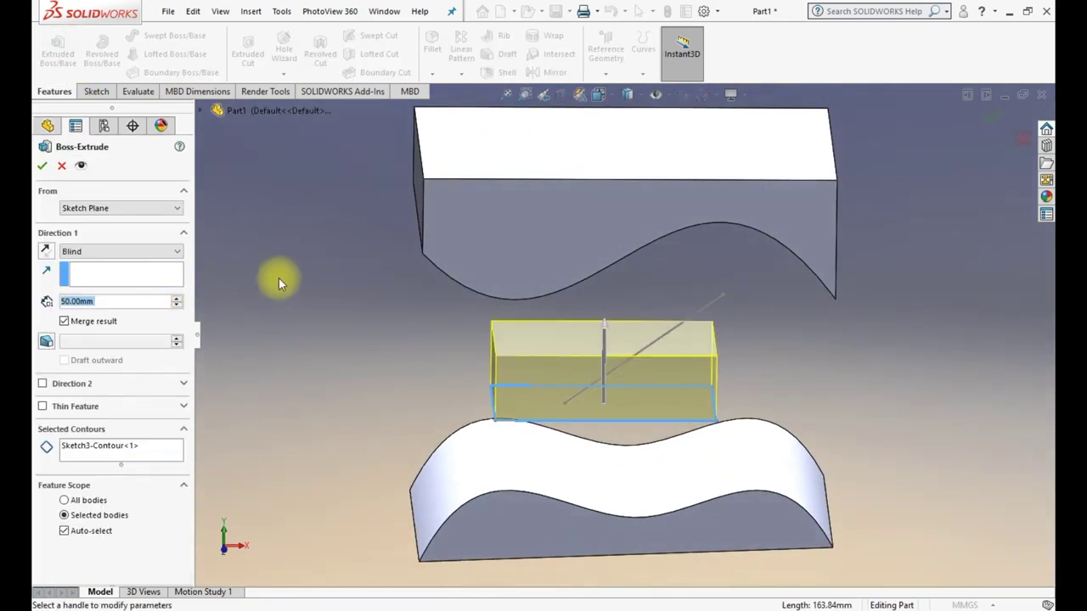
click(111, 252)
click(108, 275)
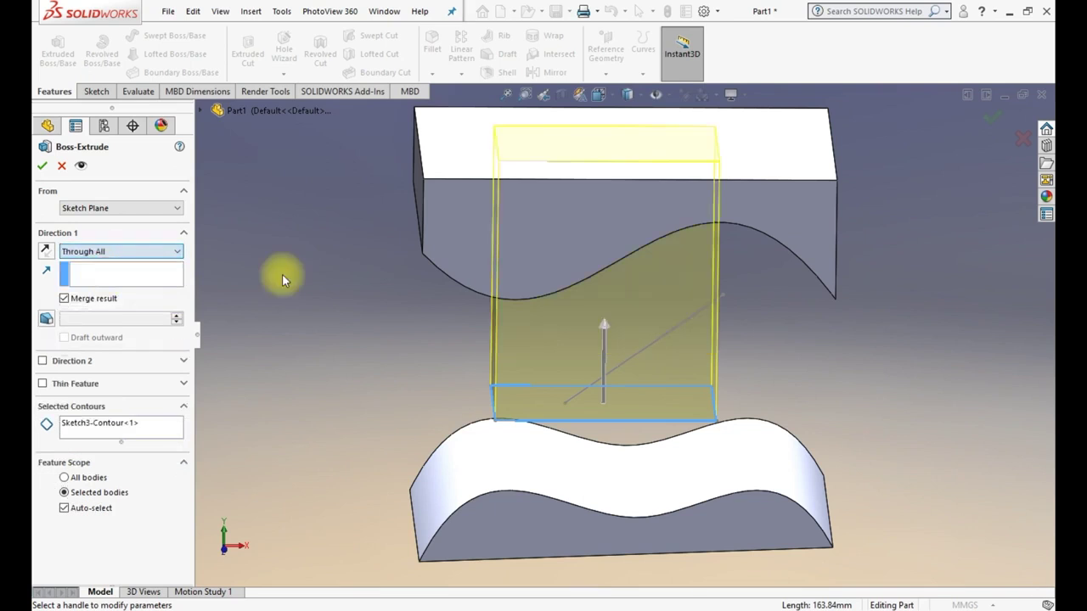
scroll(735, 359, up, 5)
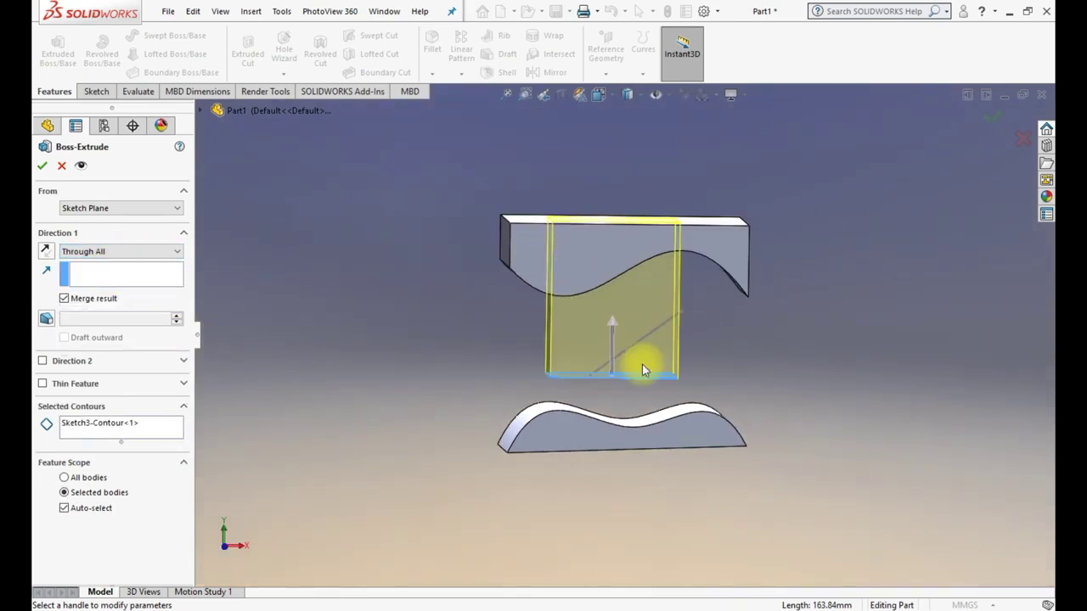
middle_drag(765, 303, 722, 243)
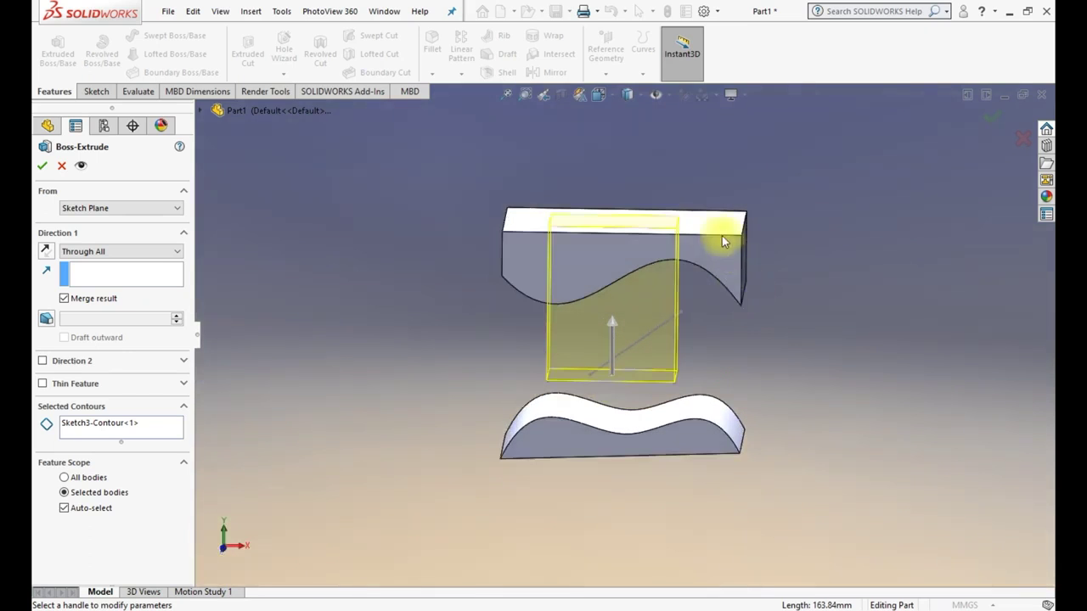
scroll(718, 236, down, 2)
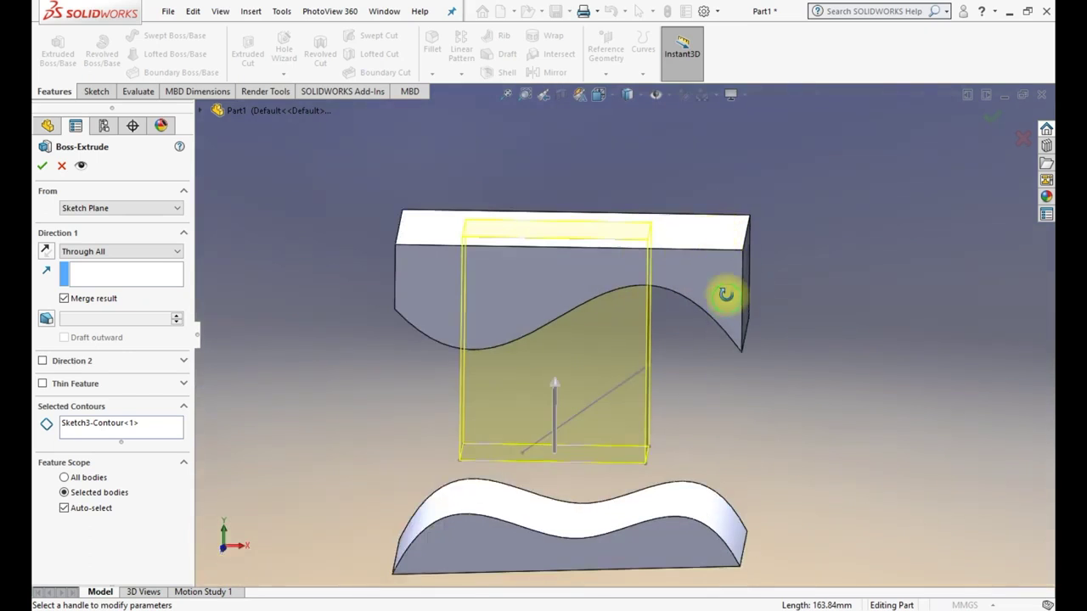
middle_drag(728, 304, 705, 261)
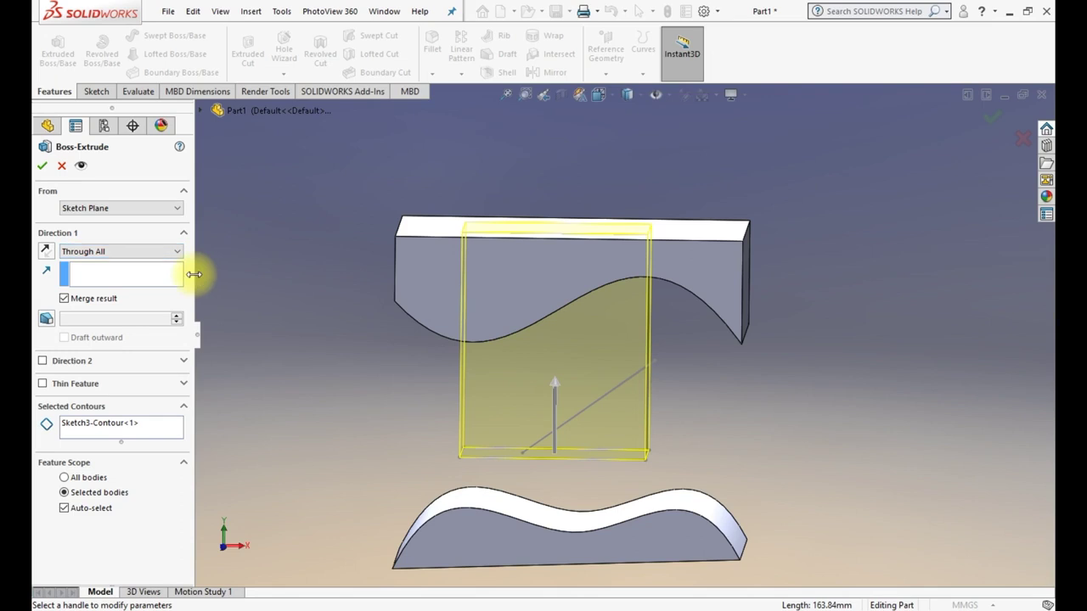
Step: Change the Direction 1 end condition to Up To Next and inspect where the preview meets the upper body
click(126, 252)
click(82, 283)
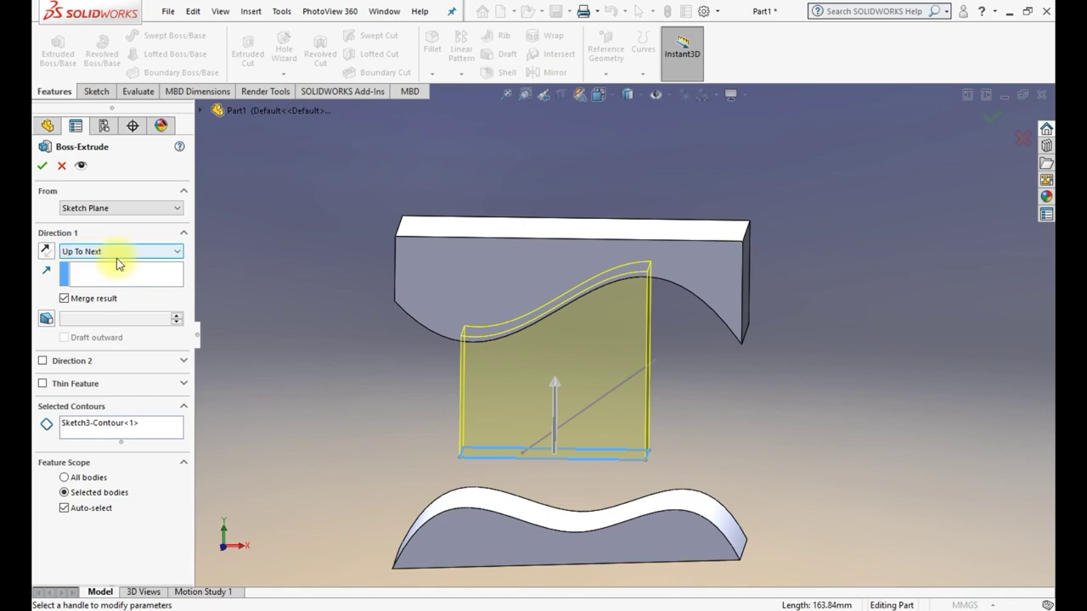
middle_drag(597, 366, 518, 344)
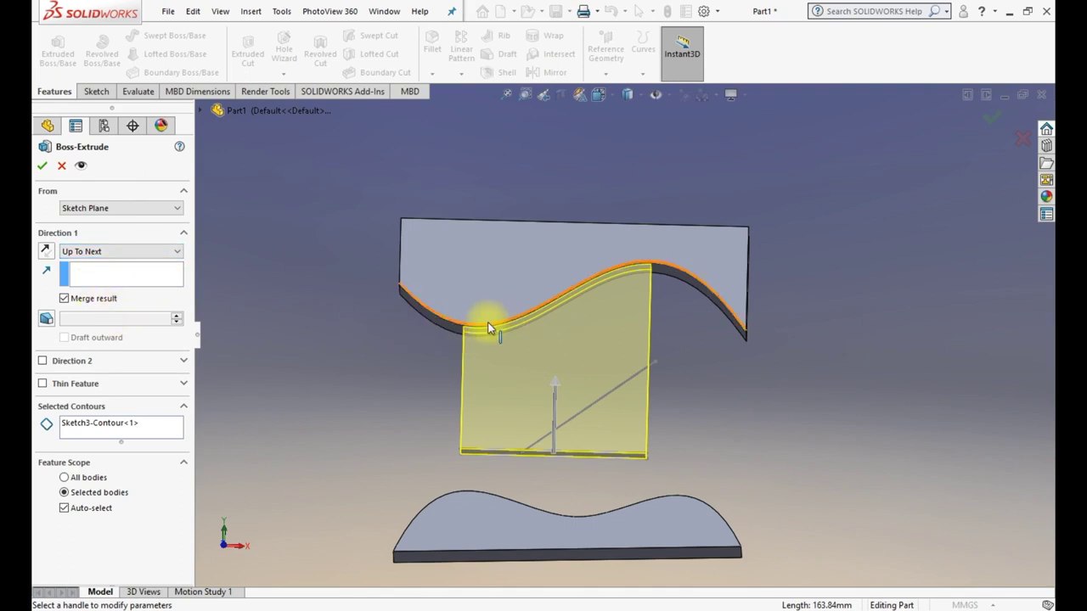
Step: Set the Direction 1 end condition to Up To Vertex, using the lower front corner of the upper wavy body
click(103, 255)
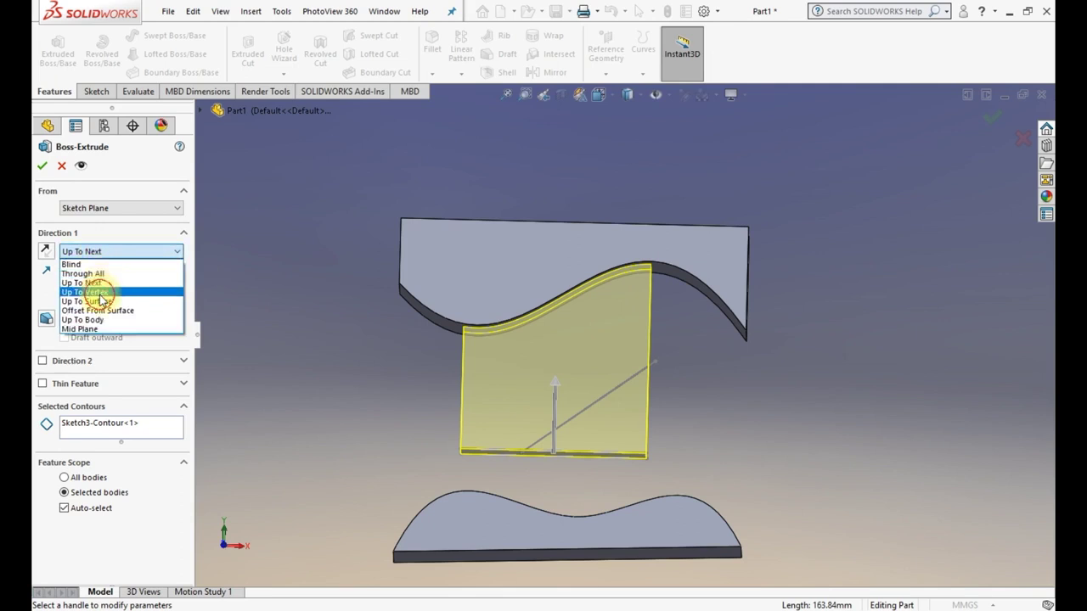
click(95, 292)
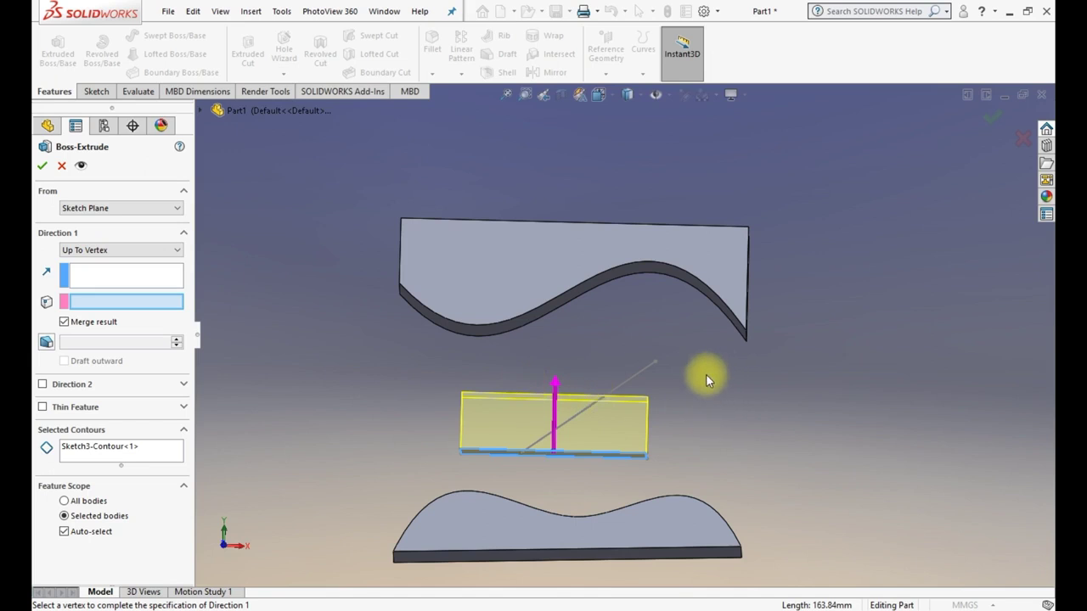
middle_drag(708, 379, 718, 347)
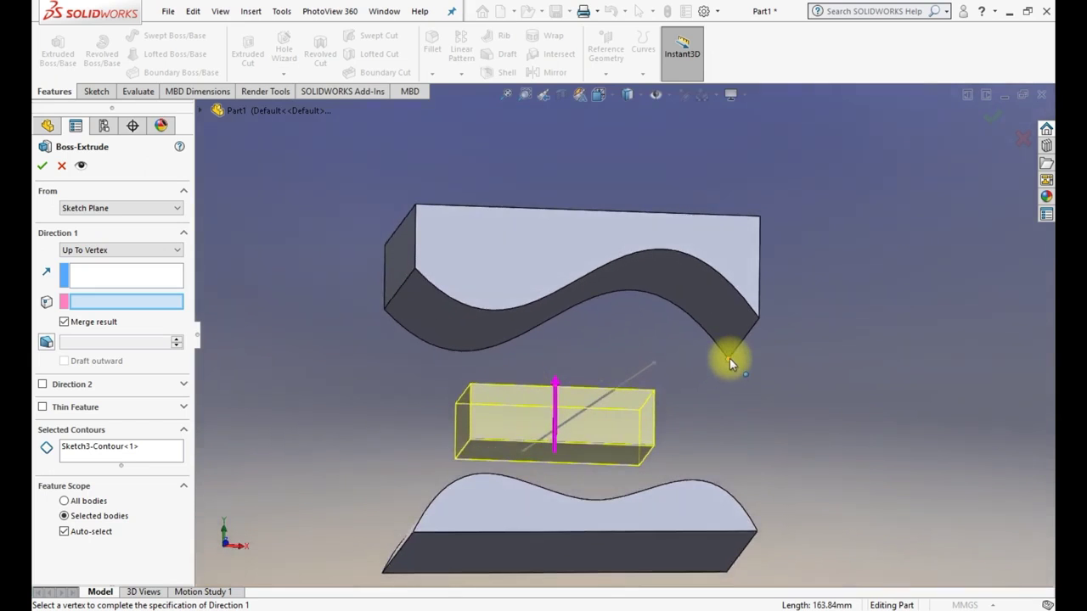
click(730, 363)
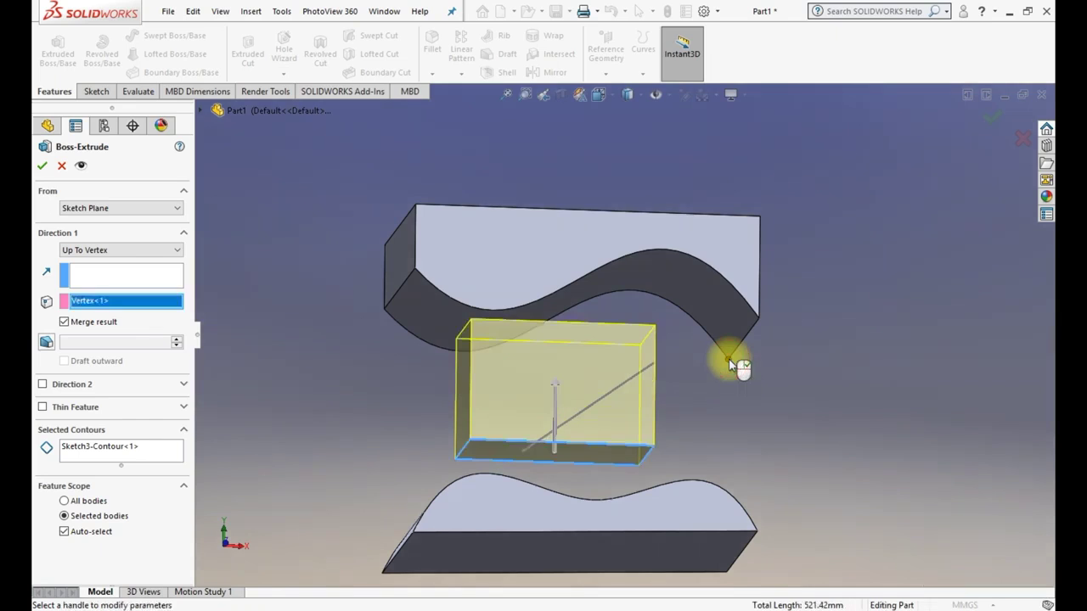
middle_drag(702, 384, 688, 406)
Step: Replace the corner vertex with the upper endpoint of the slanted Sketch4 line as the extrusion's end vertex
right_click(100, 302)
click(128, 310)
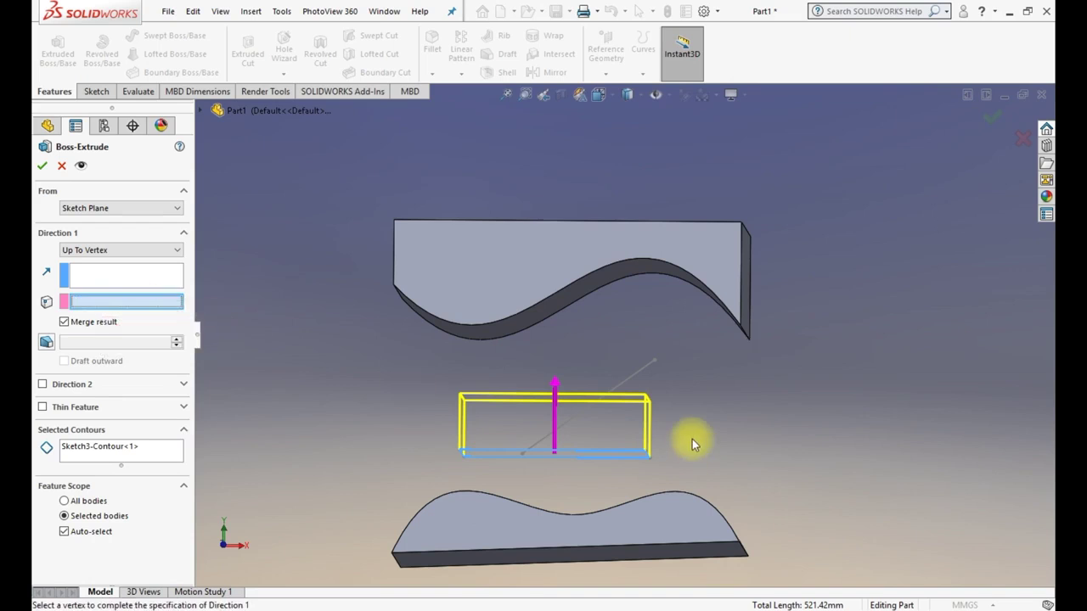
click(654, 360)
mouse_move(688, 388)
middle_down()
mouse_move(692, 423)
mouse_move(689, 400)
middle_up()
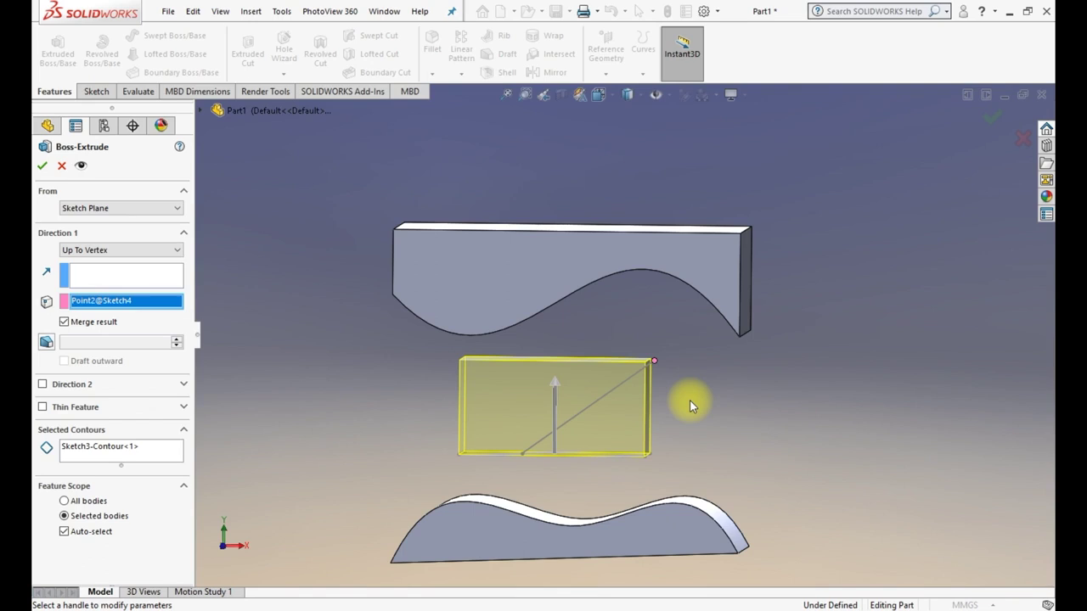
Step: Set the Direction 1 end condition to Up To Surface, using the wavy underside of the upper body, and inspect the fit
click(102, 250)
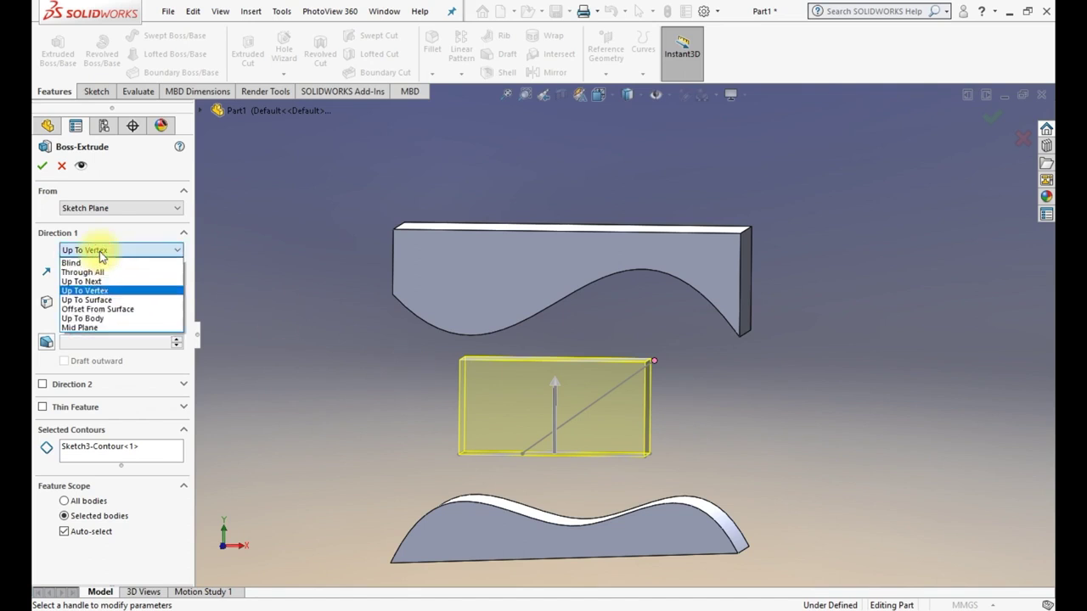
click(104, 301)
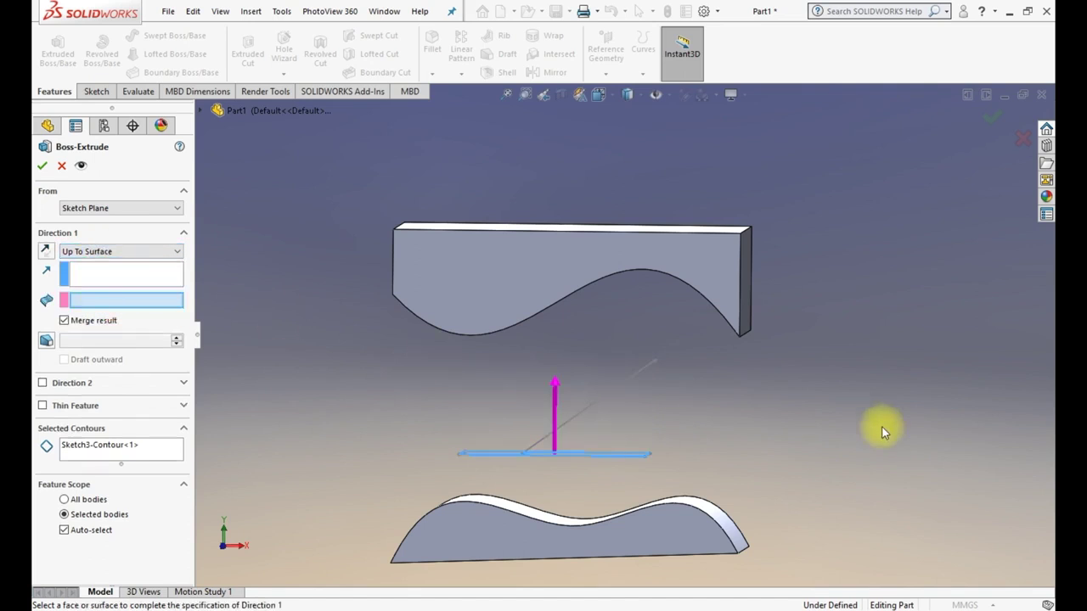
middle_drag(728, 439, 657, 336)
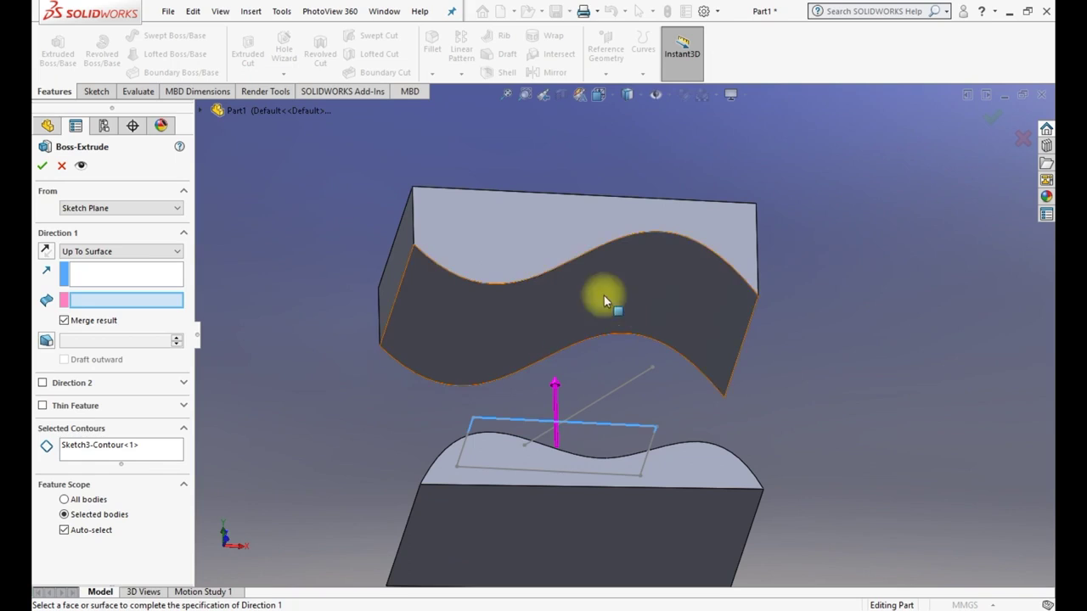
click(534, 322)
mouse_move(629, 381)
middle_down()
mouse_move(612, 477)
mouse_move(612, 439)
middle_up()
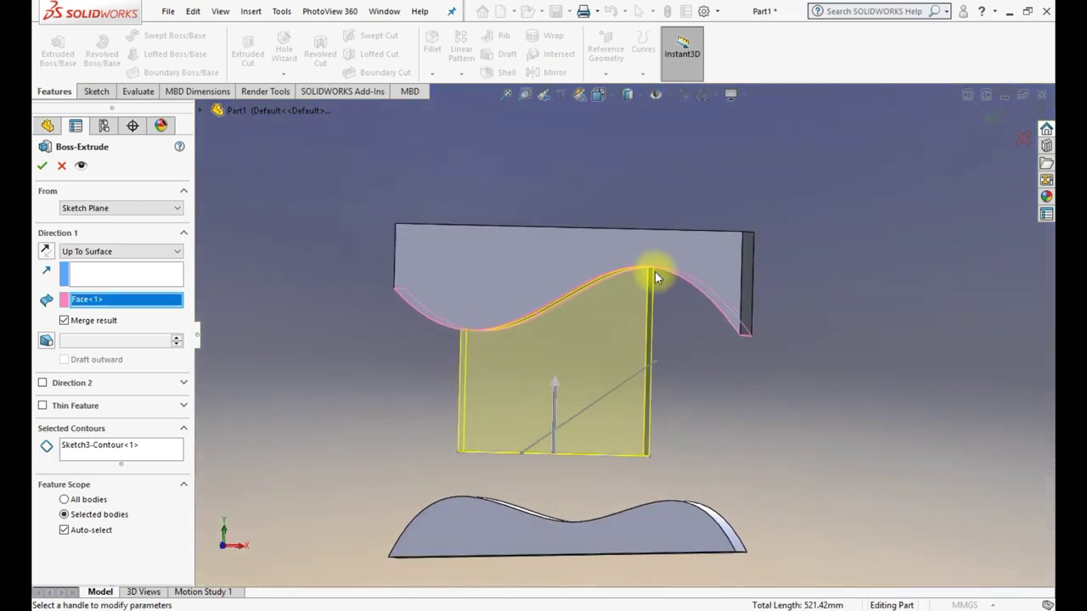
middle_drag(626, 357, 522, 338)
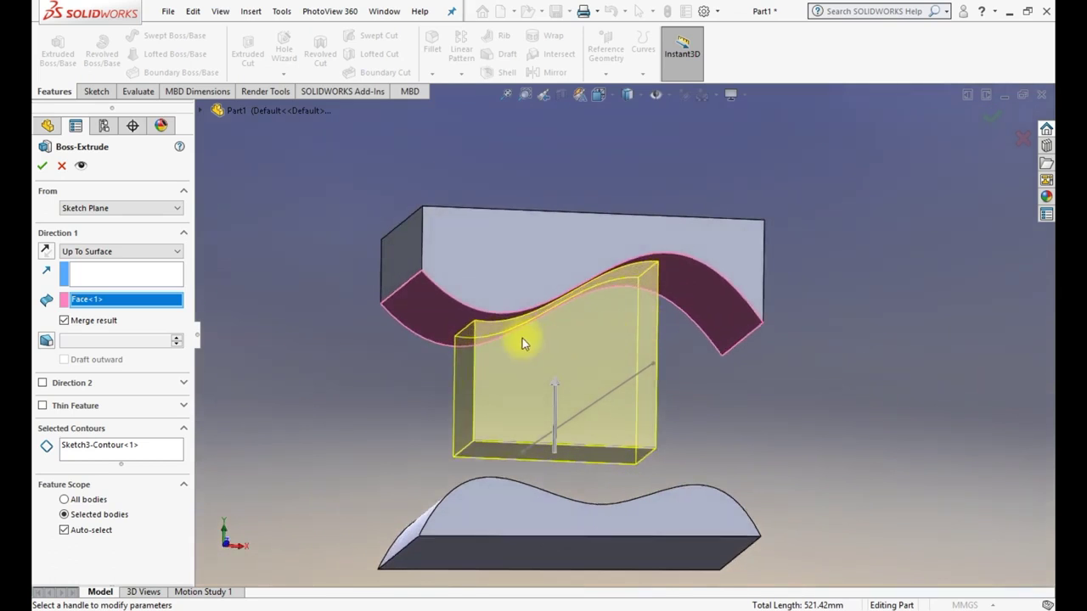
mouse_move(614, 283)
middle_down()
mouse_move(570, 329)
mouse_move(576, 306)
middle_up()
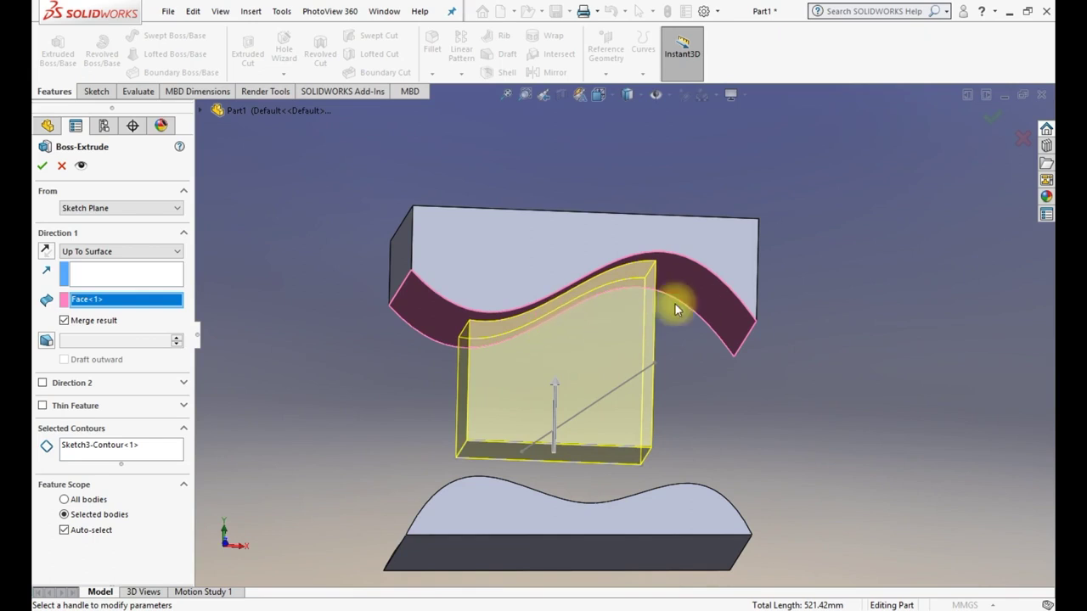
Step: Change the Direction 1 end condition to Offset From Surface with a 5 mm offset from the wavy face
click(132, 255)
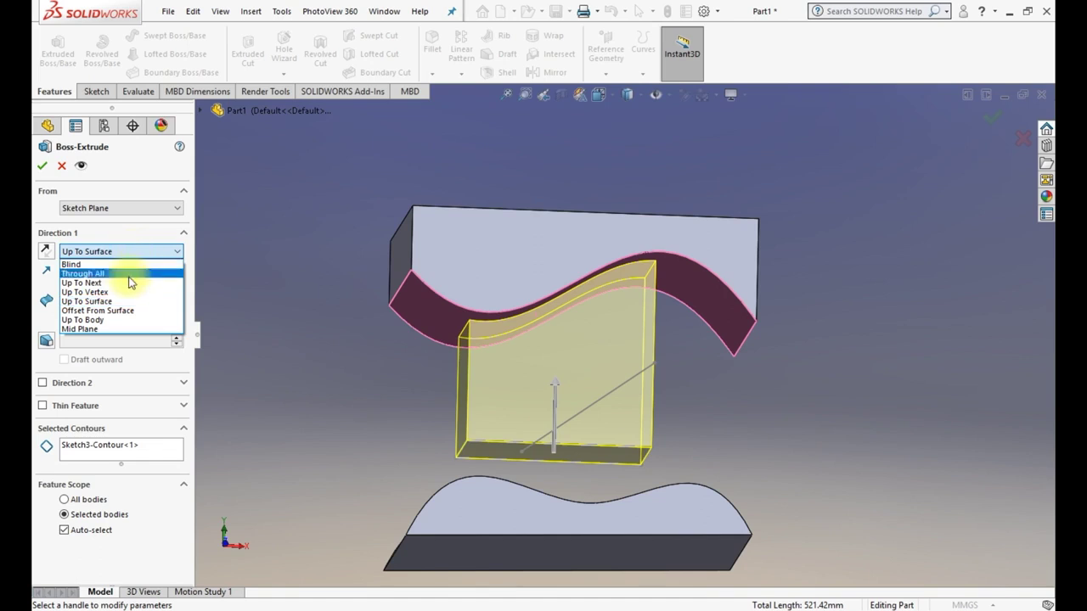
click(123, 310)
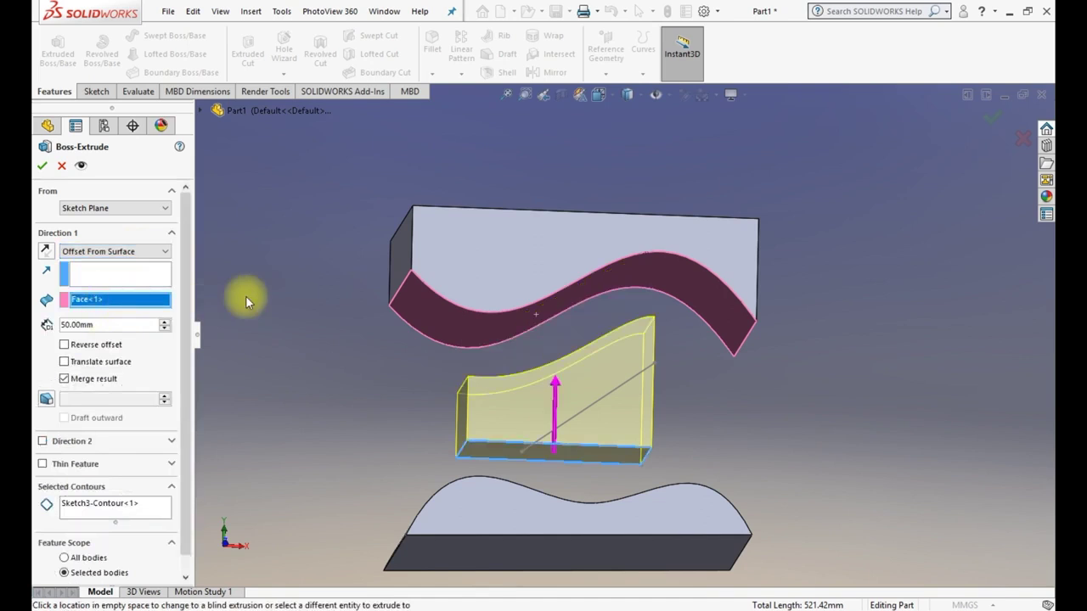
click(85, 324)
text(5)
key(Return)
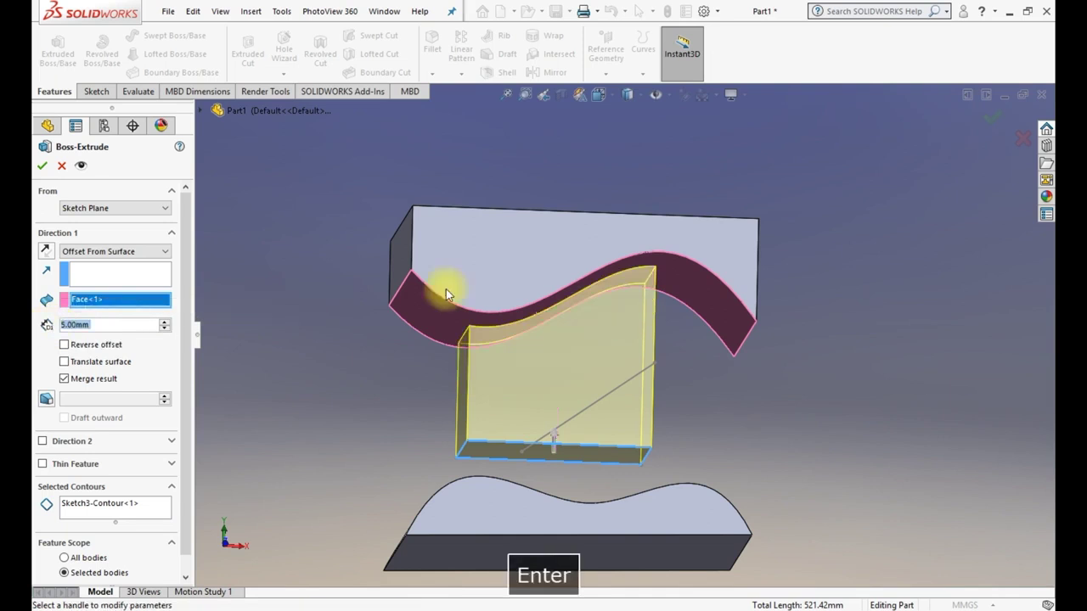
middle_drag(686, 318, 638, 298)
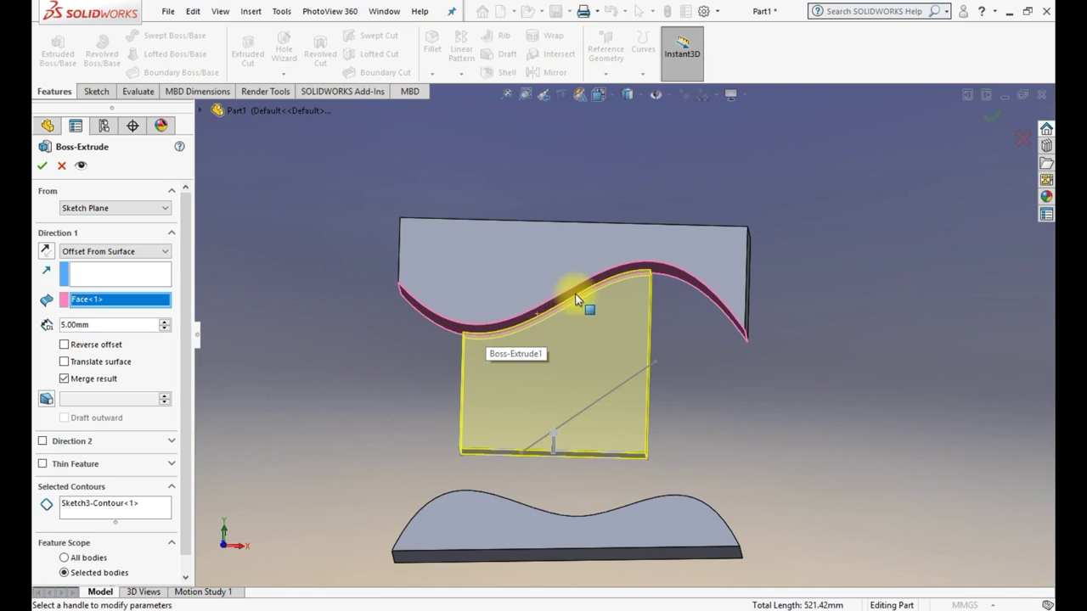
middle_drag(654, 303, 655, 310)
scroll(654, 307, down, 2)
middle_drag(573, 310, 376, 335)
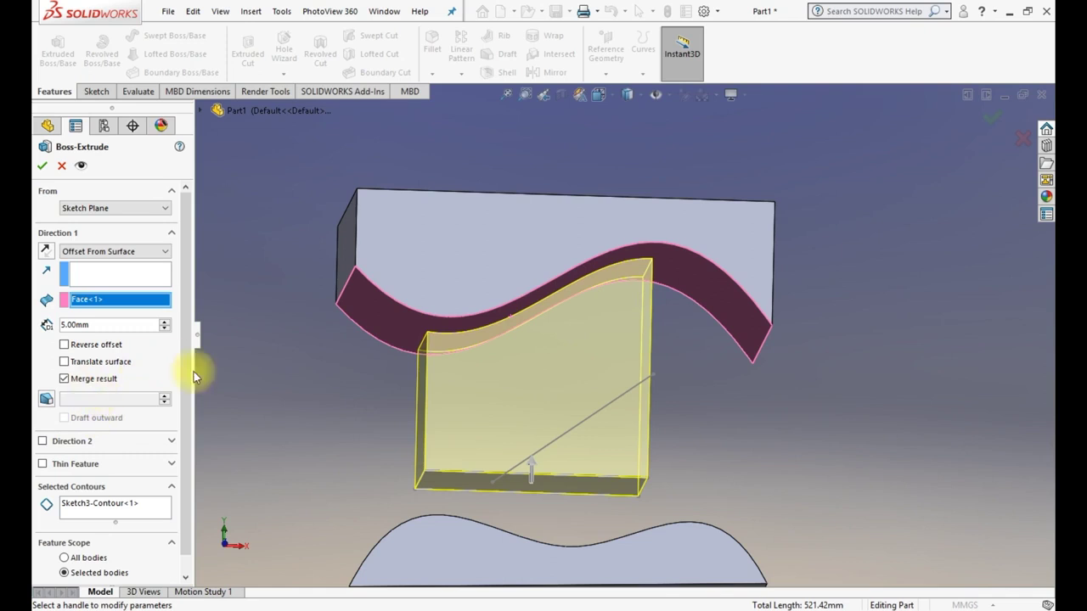
Step: Try Reverse offset so the extrusion ends beyond the wavy face inside the upper body, and turn it back off
click(94, 348)
mouse_move(552, 367)
middle_down()
mouse_move(553, 388)
mouse_move(546, 383)
middle_up()
middle_drag(485, 347, 473, 326)
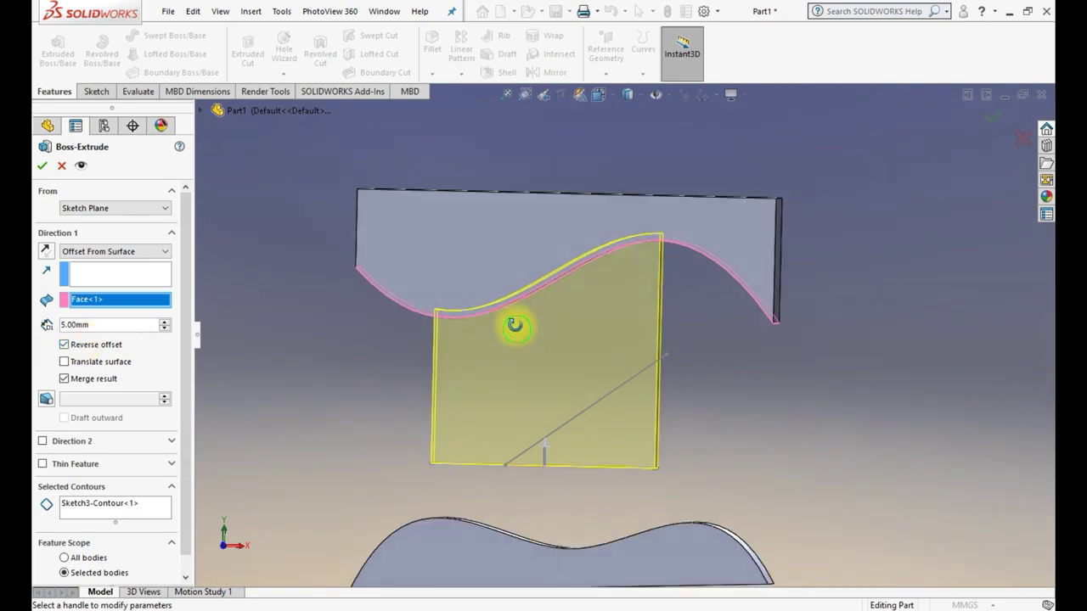
click(65, 345)
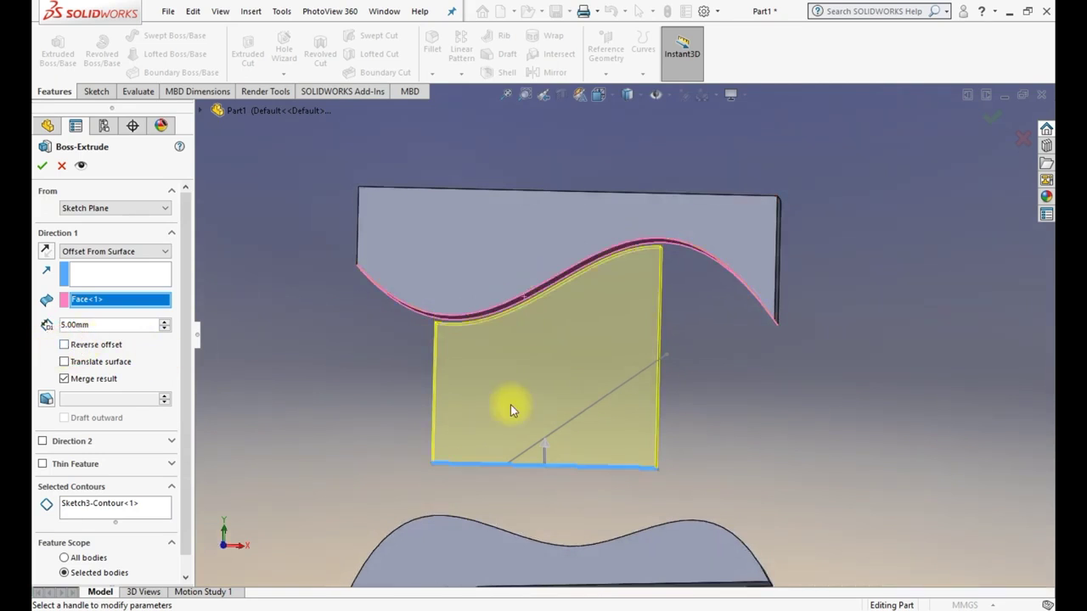
Step: Try the Translate surface option for the 5 mm offset and turn it back off
click(117, 366)
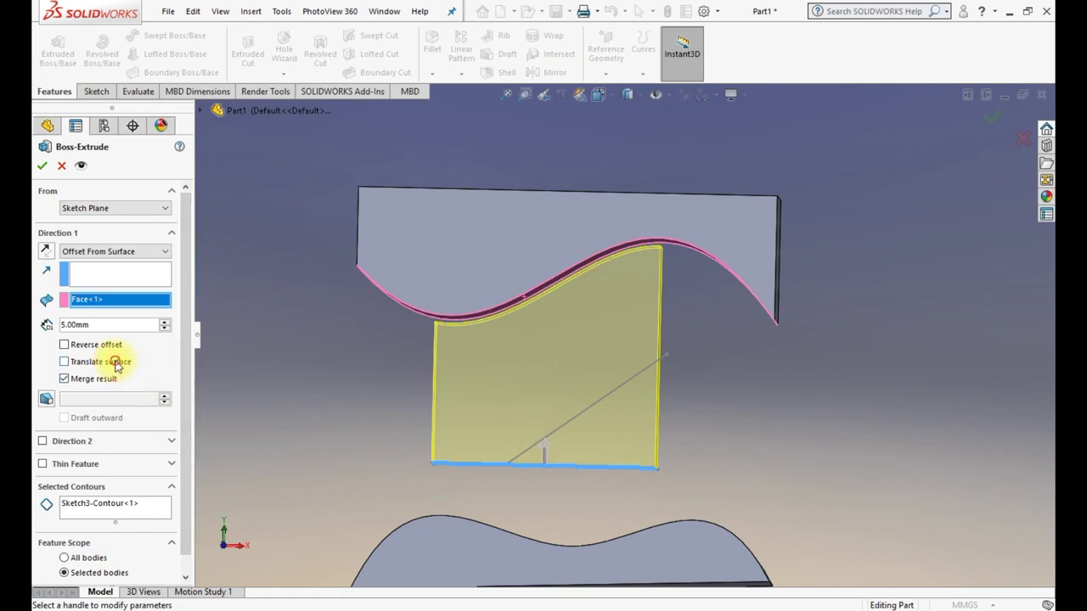
click(117, 363)
middle_drag(621, 359, 619, 357)
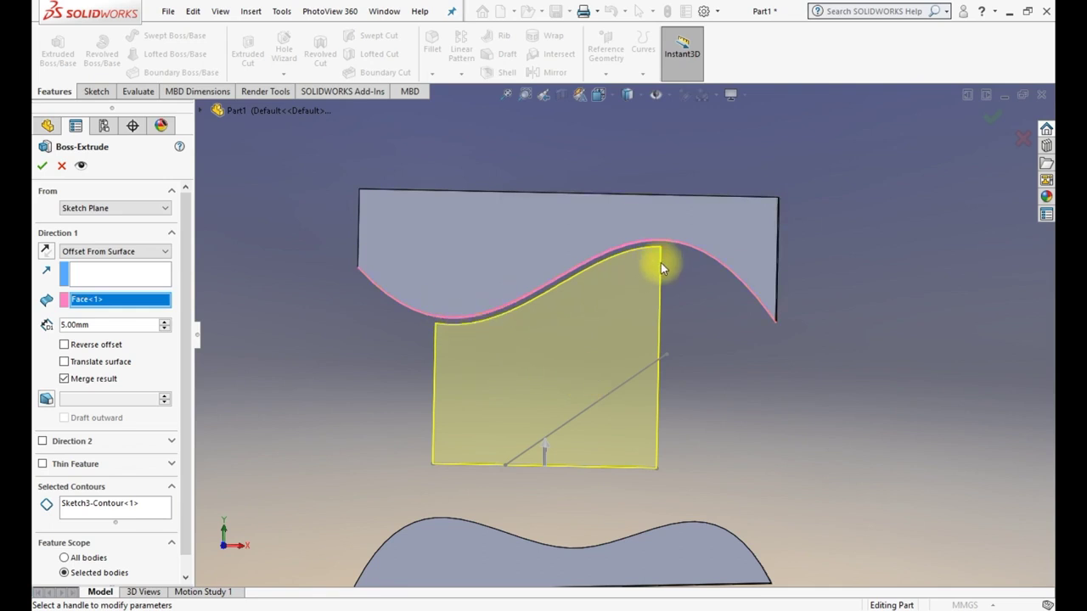
Step: Toggle Translate surface on and off once more and compare the 5 mm offset along the wavy face
click(65, 363)
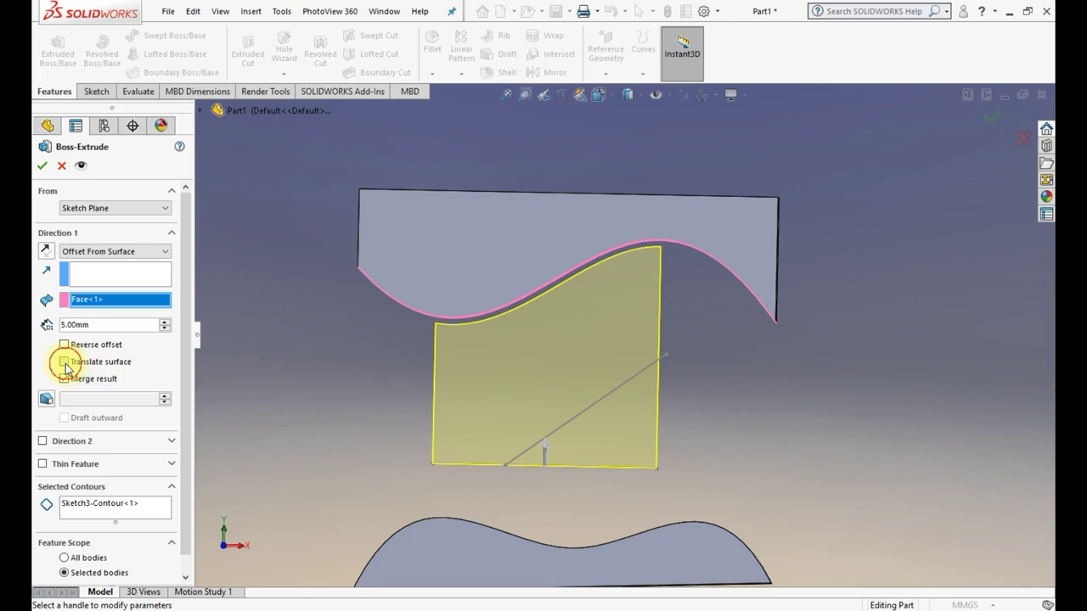
click(65, 363)
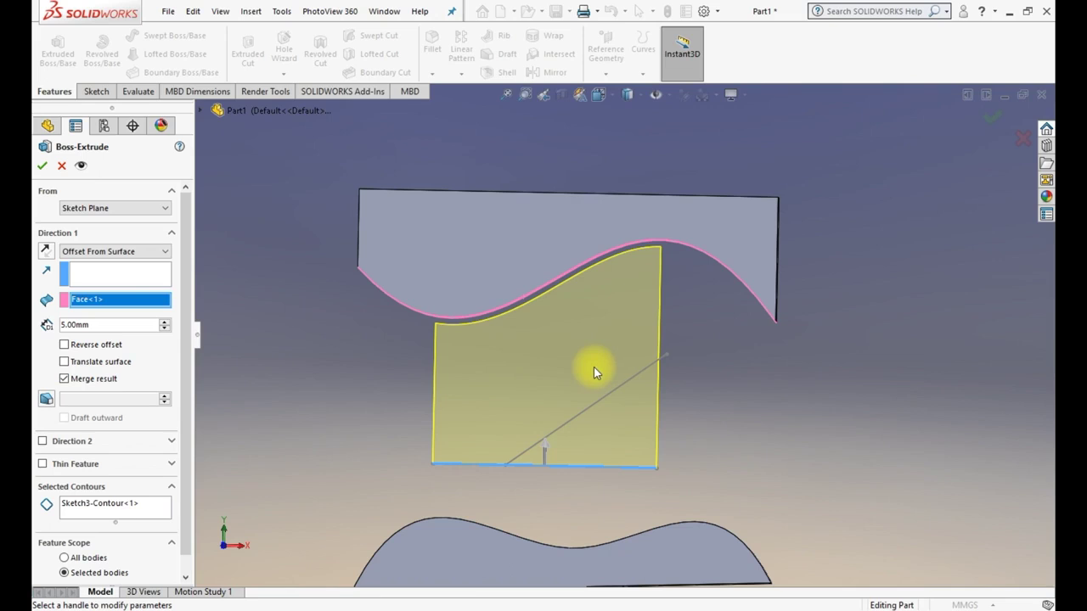
mouse_move(633, 414)
middle_down()
mouse_move(648, 359)
mouse_move(648, 405)
middle_up()
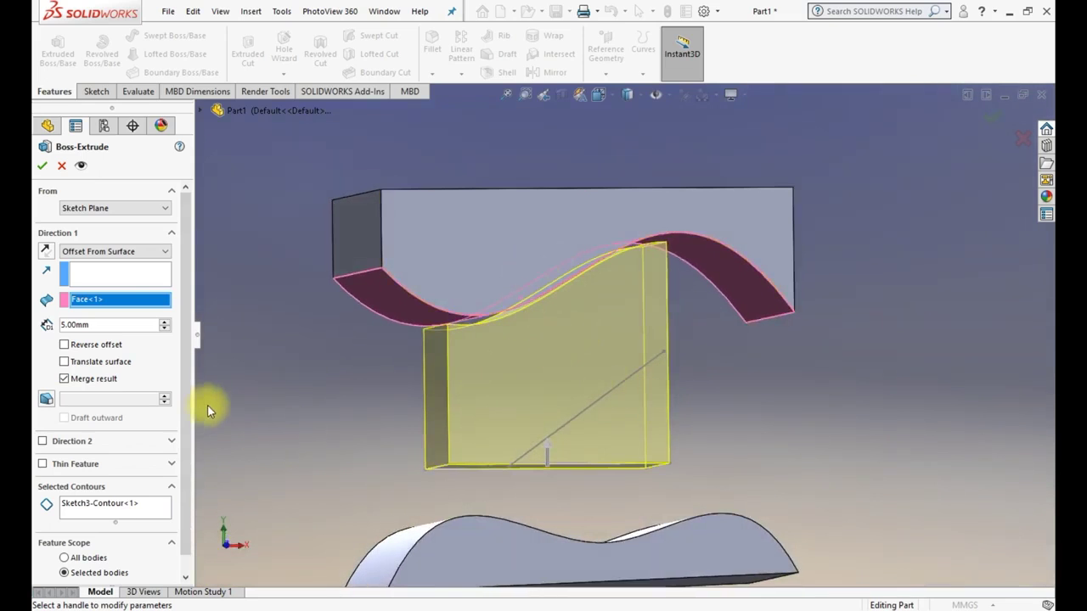
click(113, 255)
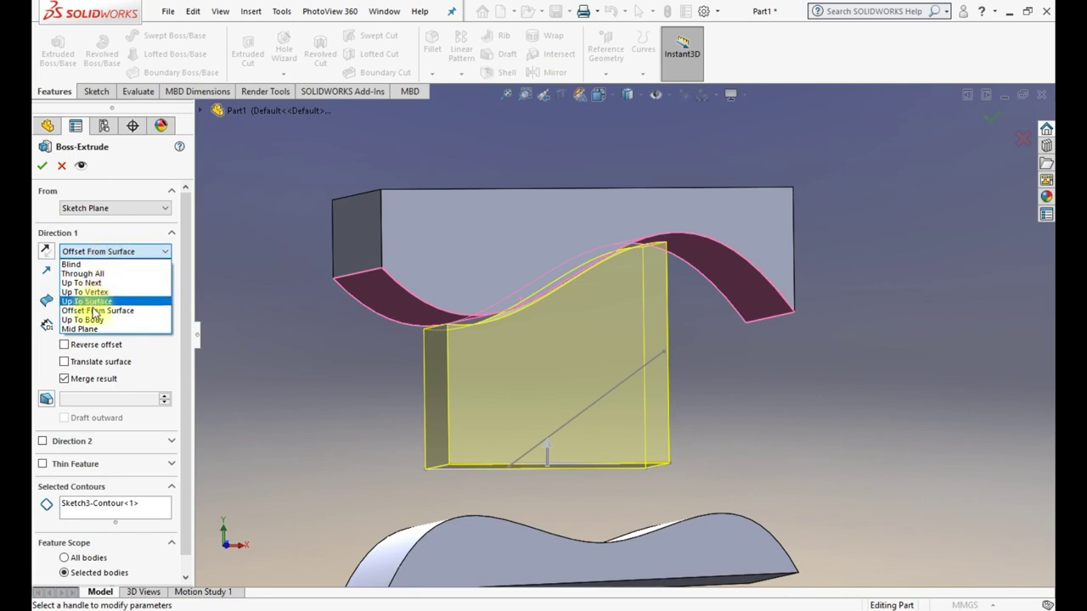
click(85, 330)
middle_drag(718, 419, 671, 413)
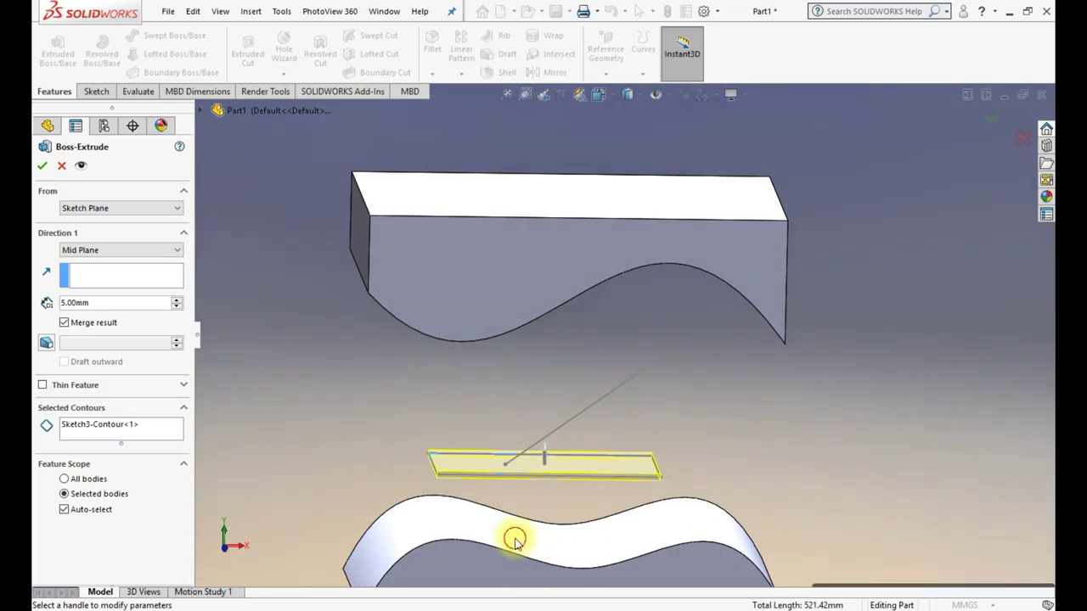
click(110, 280)
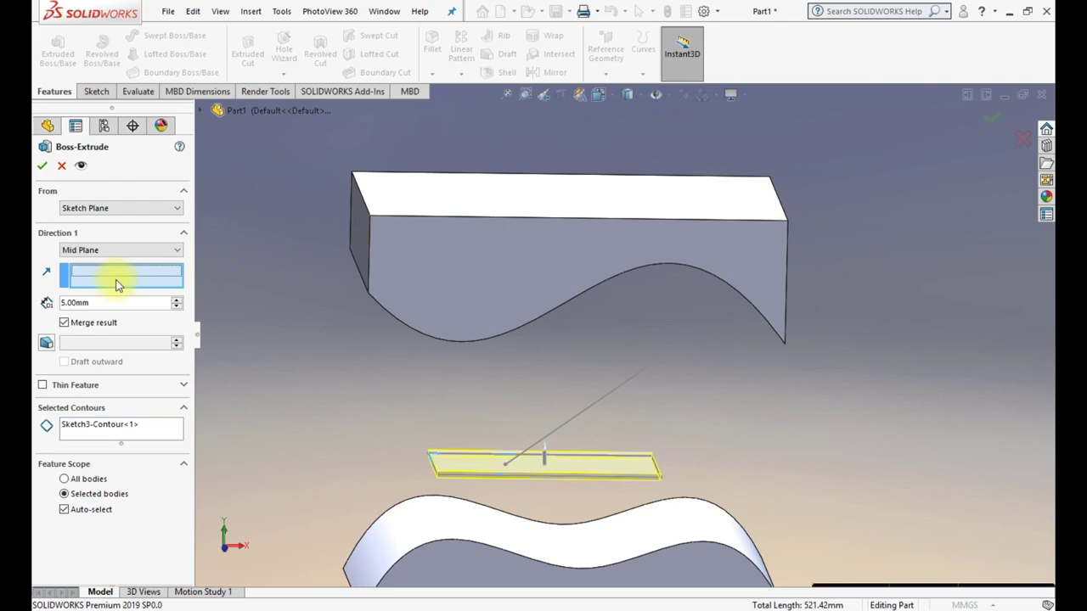
Step: Set the Direction 1 end condition to Up To Body with the upper wavy body as the target
click(99, 258)
click(93, 318)
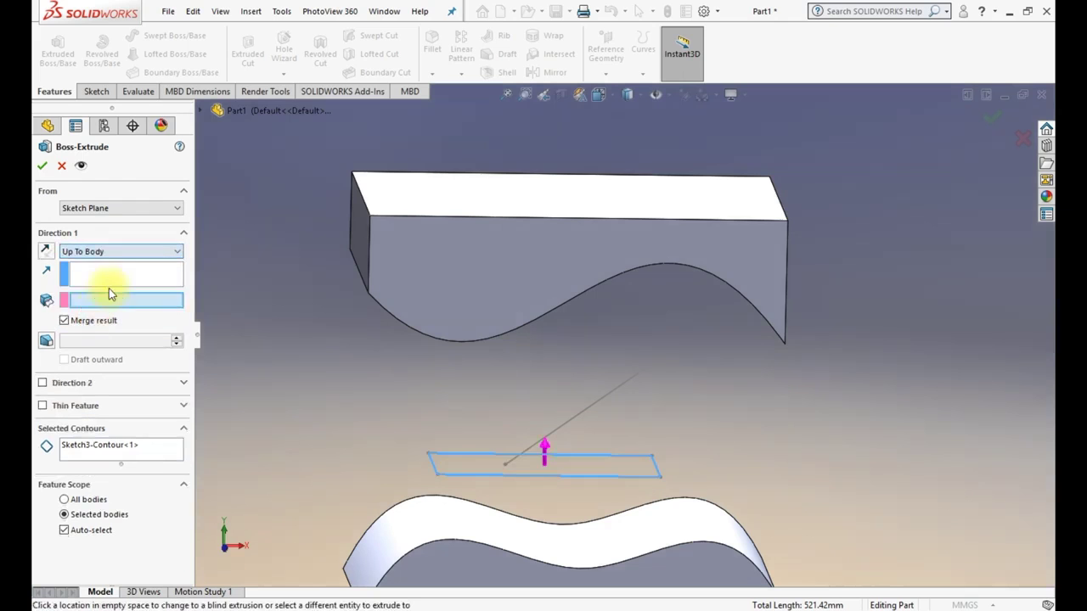
click(522, 266)
middle_drag(657, 405, 661, 344)
scroll(660, 344, up, 3)
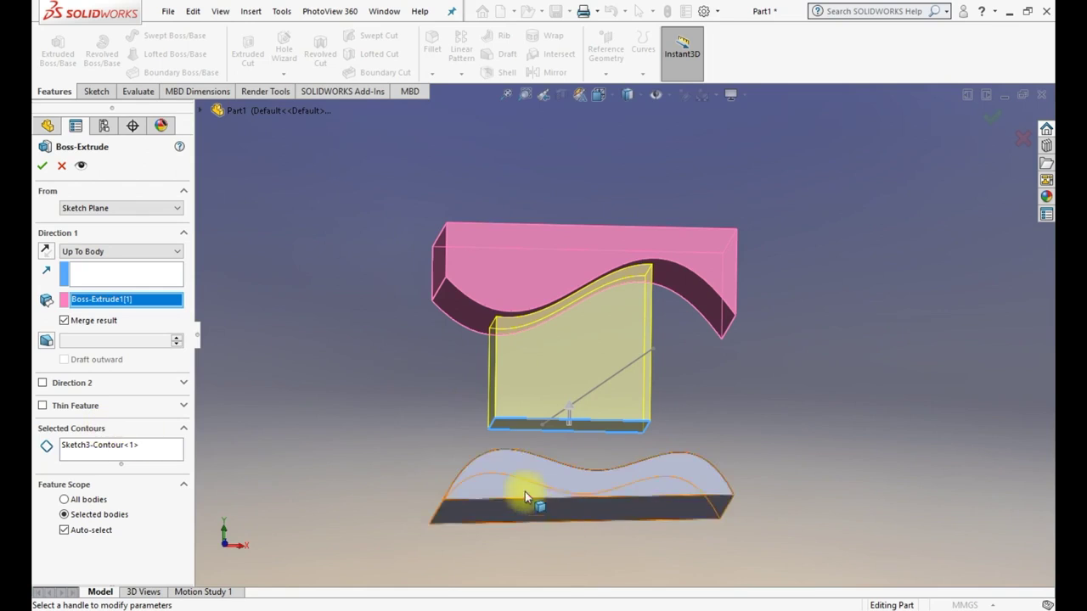
Step: Try the lower wavy body as the Up To Body target and return to the upper body
click(525, 491)
click(550, 270)
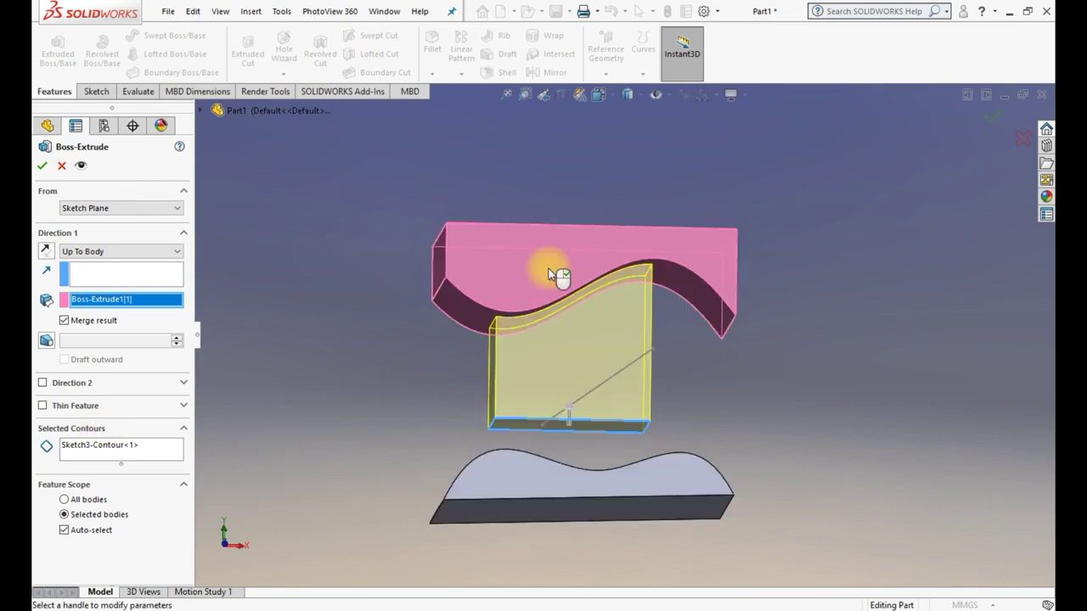
click(497, 515)
click(516, 272)
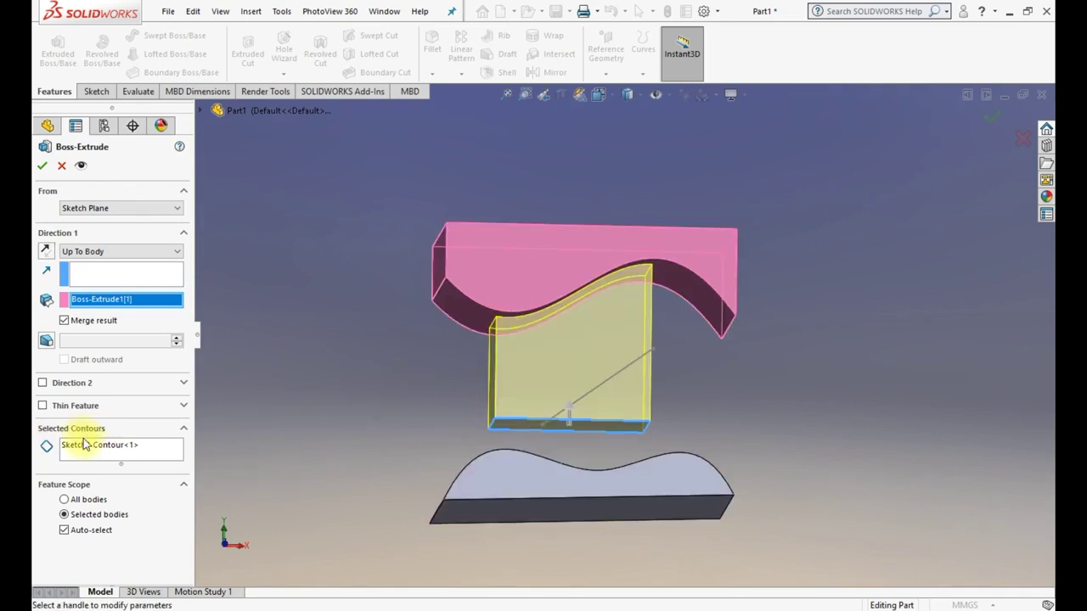
Step: Change the Direction 1 end condition to Mid Plane and set the extrusion depth to 10 mm
click(93, 254)
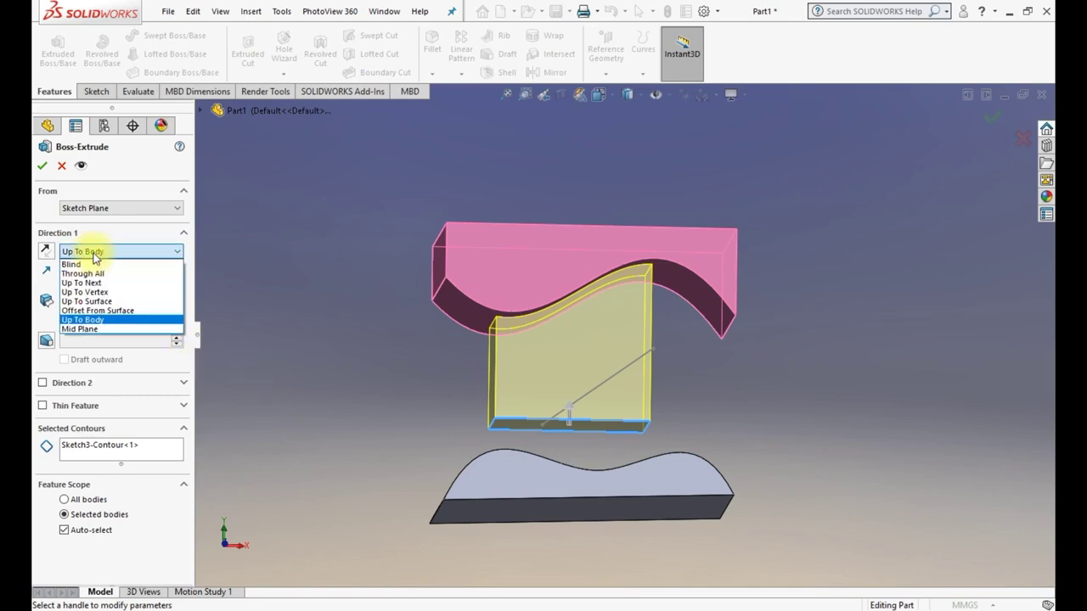
click(80, 328)
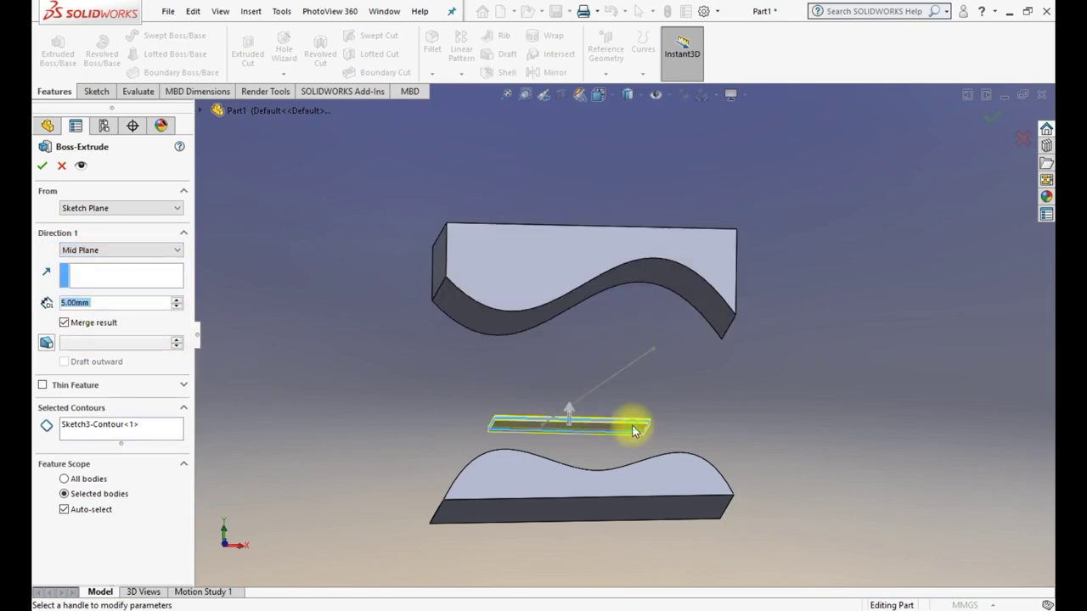
scroll(606, 451, down, 3)
middle_drag(636, 376, 635, 387)
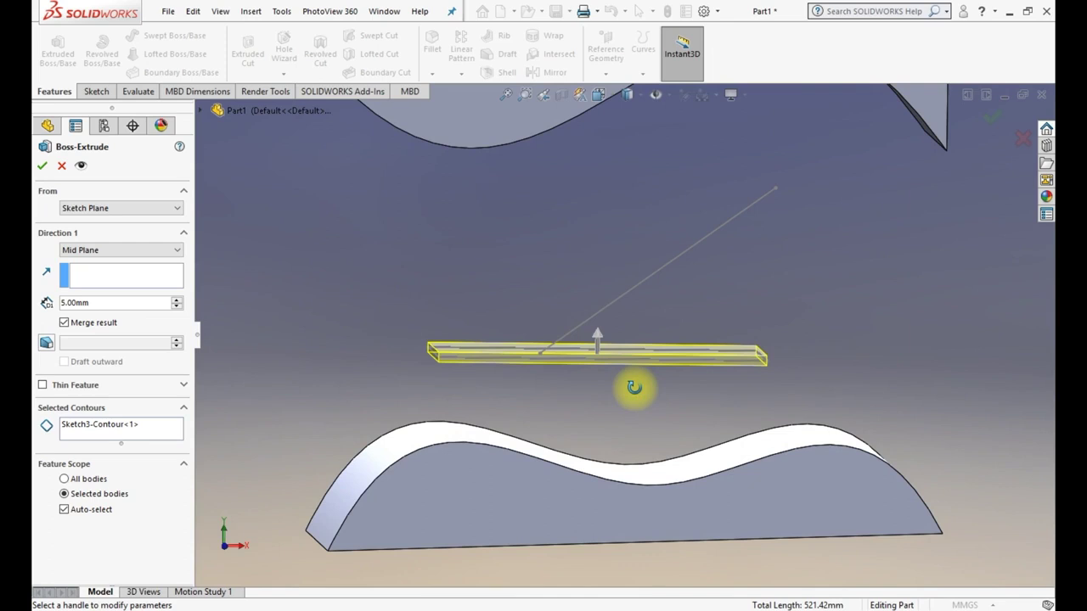
double_click(114, 303)
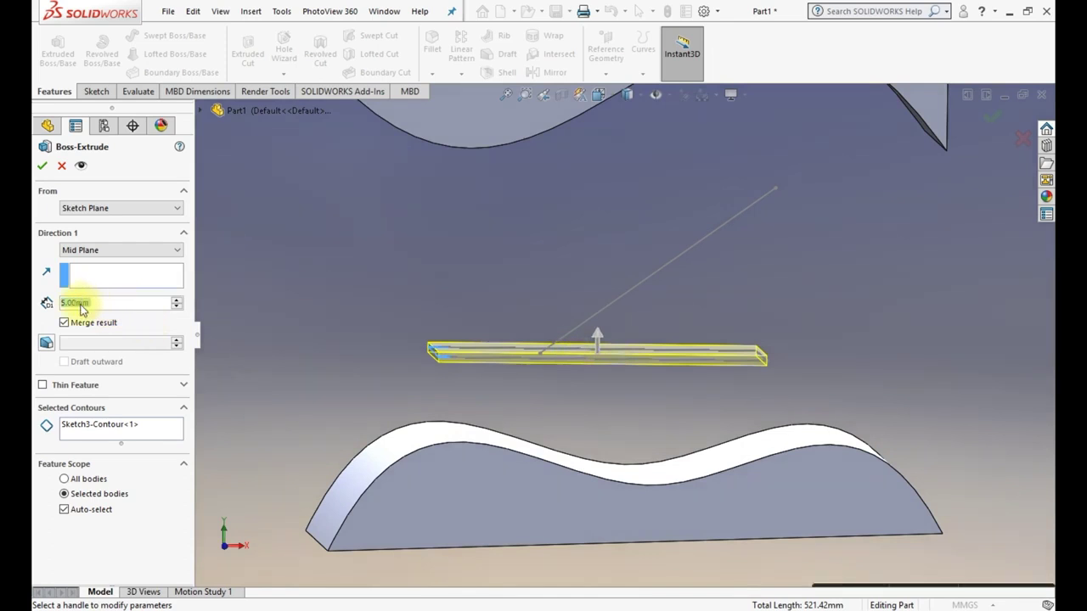
text(10)
key(Return)
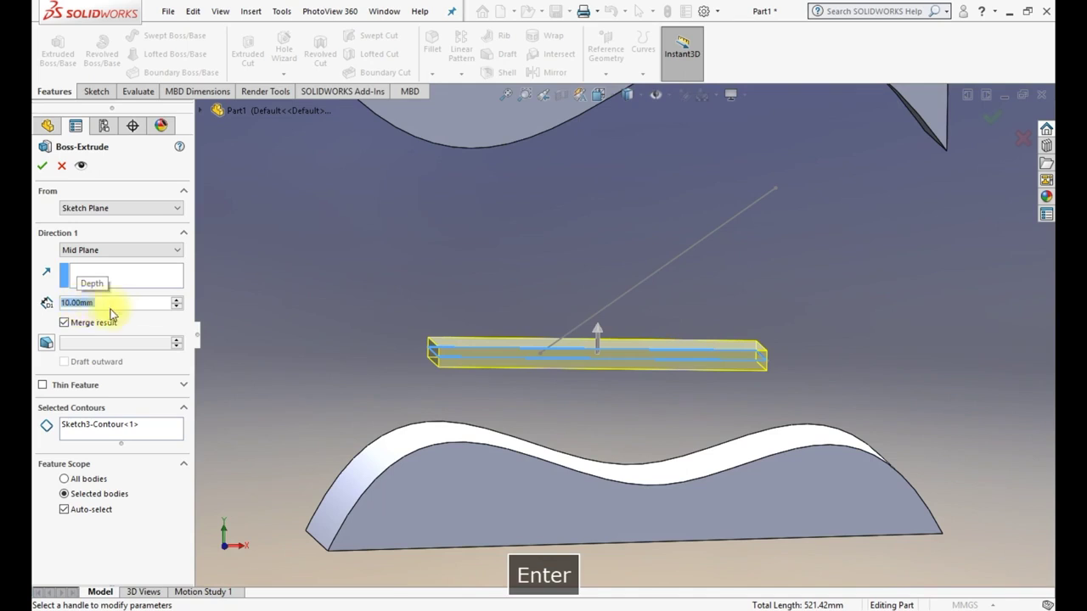
Step: Set the Mid Plane extrusion depth to 50 mm and accept the boss
drag(117, 305, 73, 301)
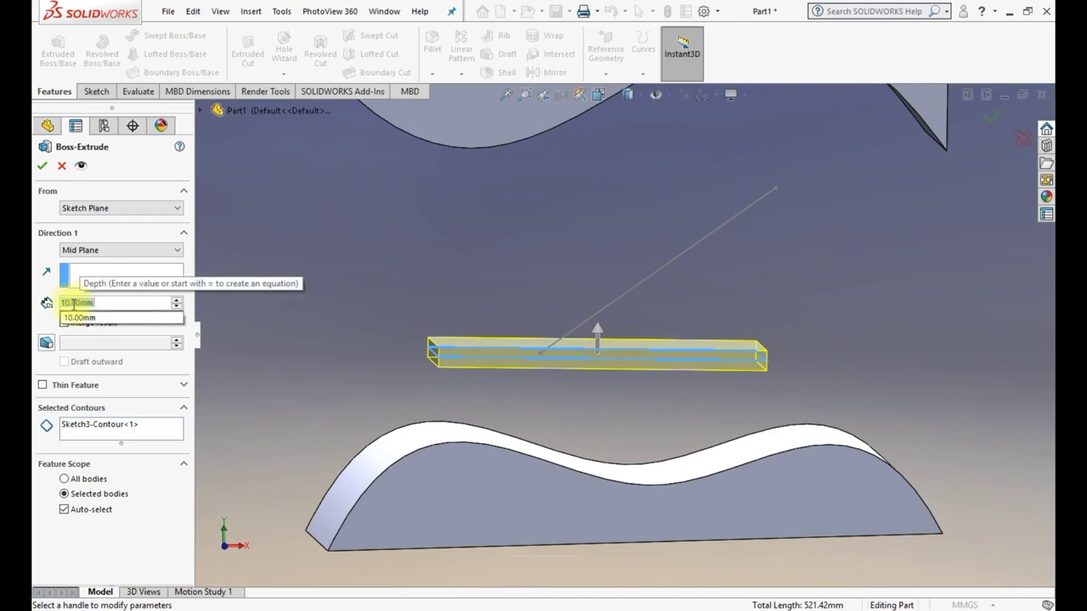
text(50)
key(Return)
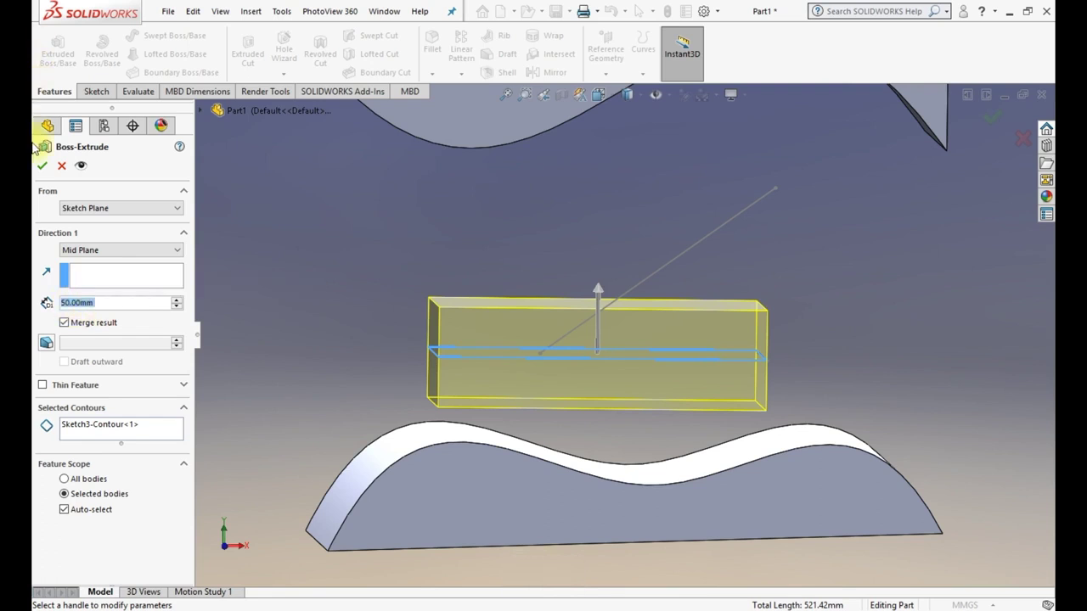
click(41, 168)
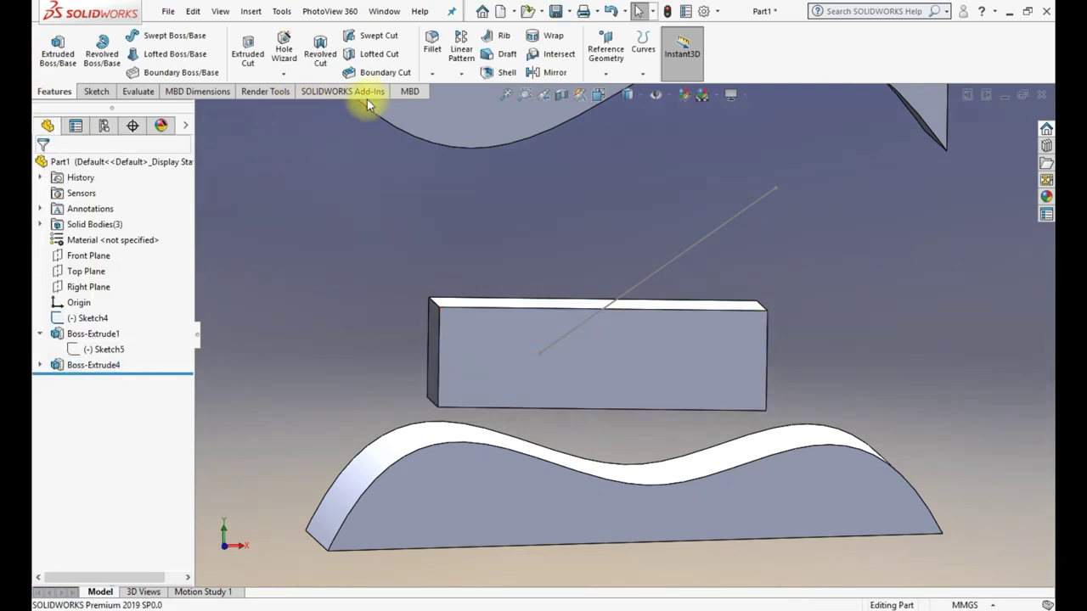
Step: Measure the length of the middle block's front vertical edge
click(138, 91)
click(141, 48)
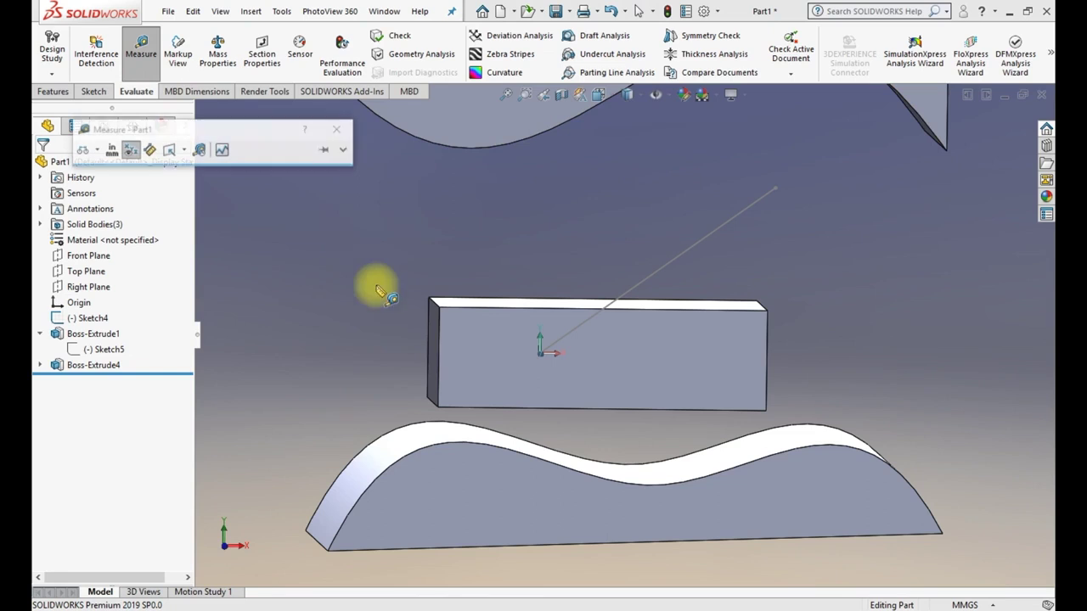
click(434, 354)
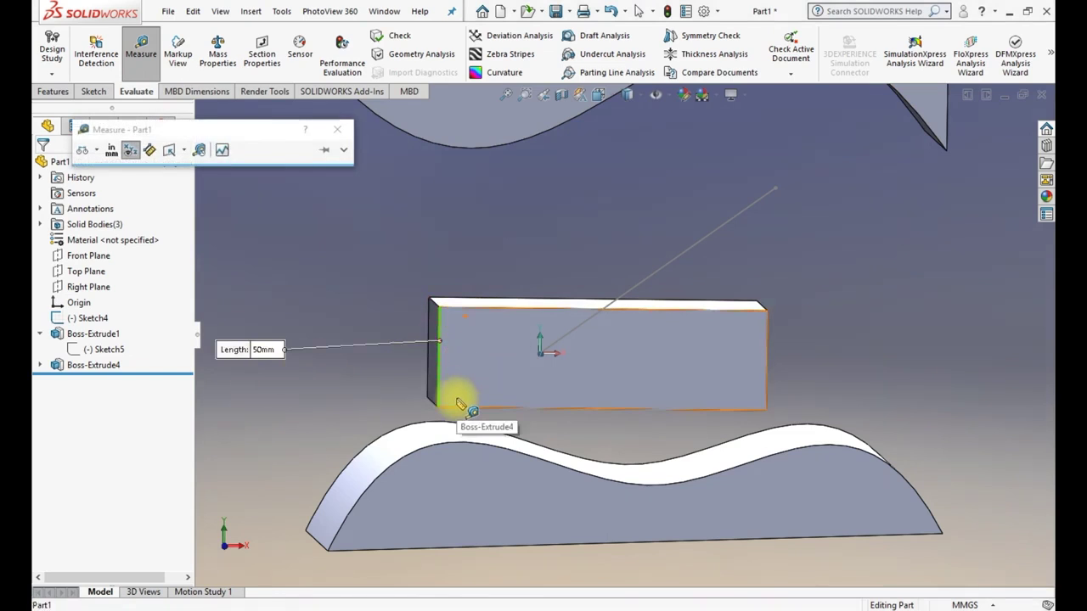
key(Escape)
click(52, 92)
click(58, 50)
click(638, 350)
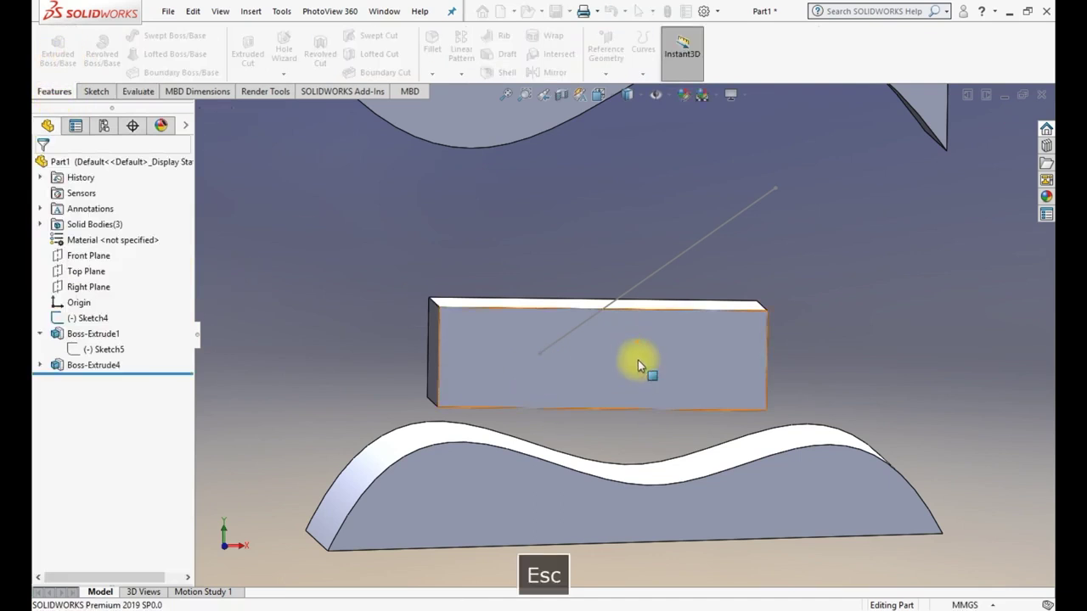
key(Escape)
Step: Delete the Mid Plane boss between the two wavy bodies, keeping its sketch
click(638, 350)
key(Delete)
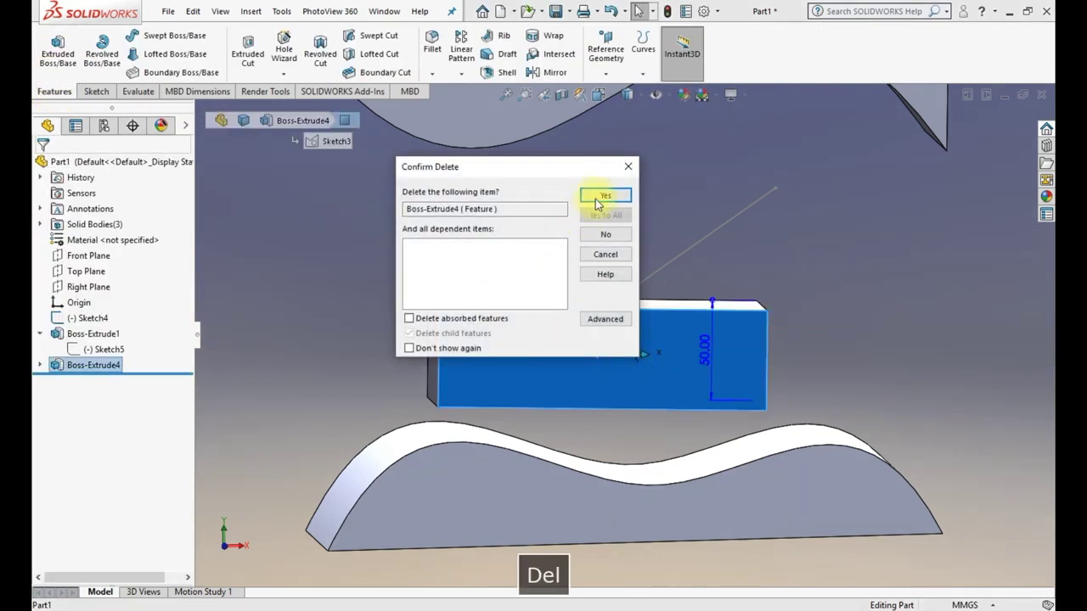
click(598, 202)
Step: Extrude the rectangle sketch Blind 50 mm, with Direction 2 set to Up To Surface on the lower body's wavy top face
click(58, 49)
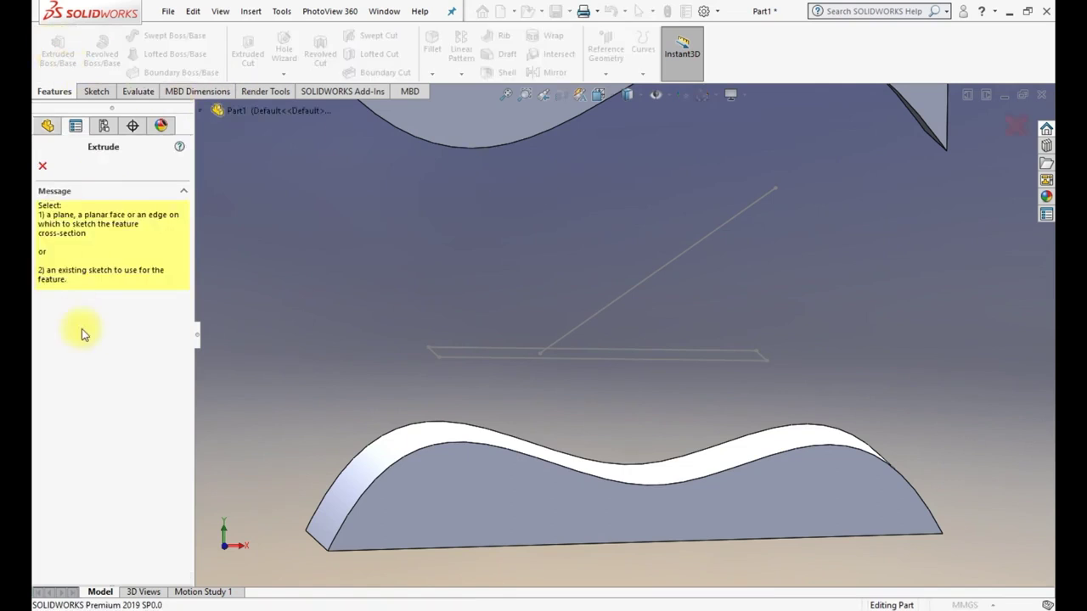
click(526, 359)
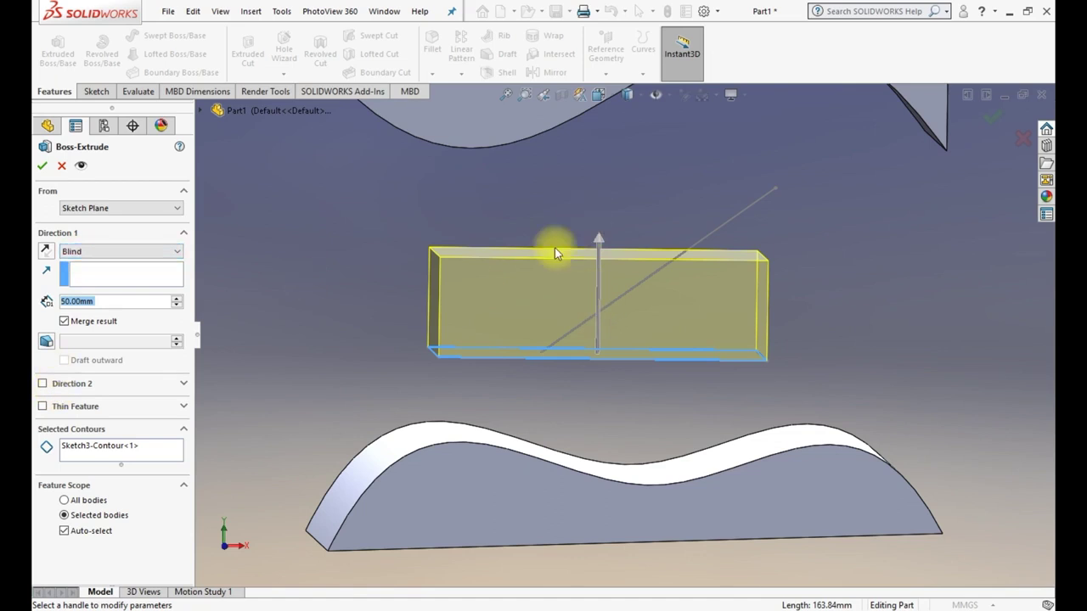
click(44, 384)
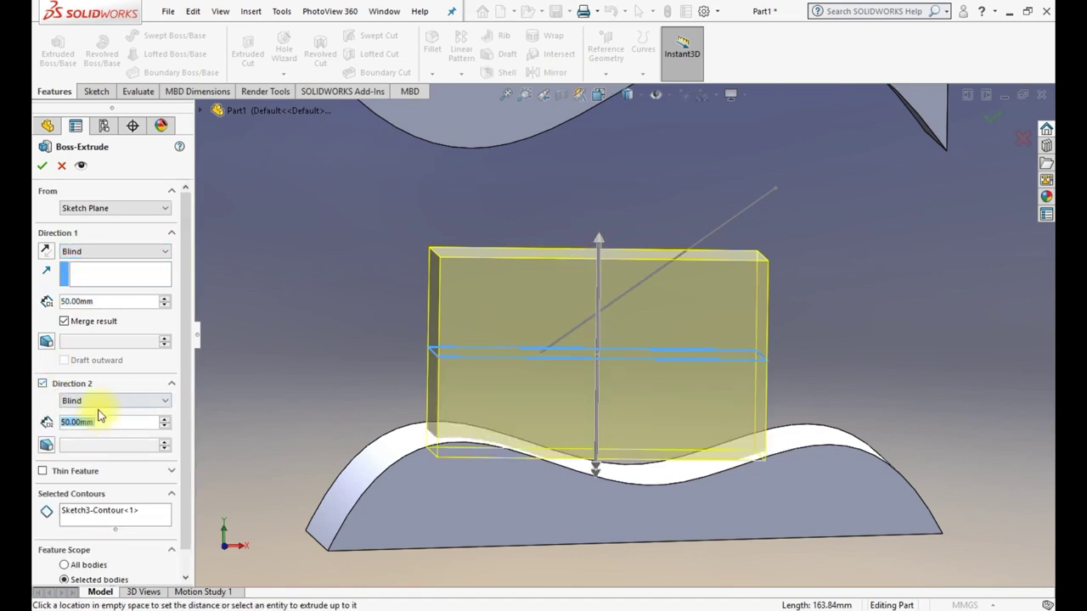
click(99, 401)
click(98, 449)
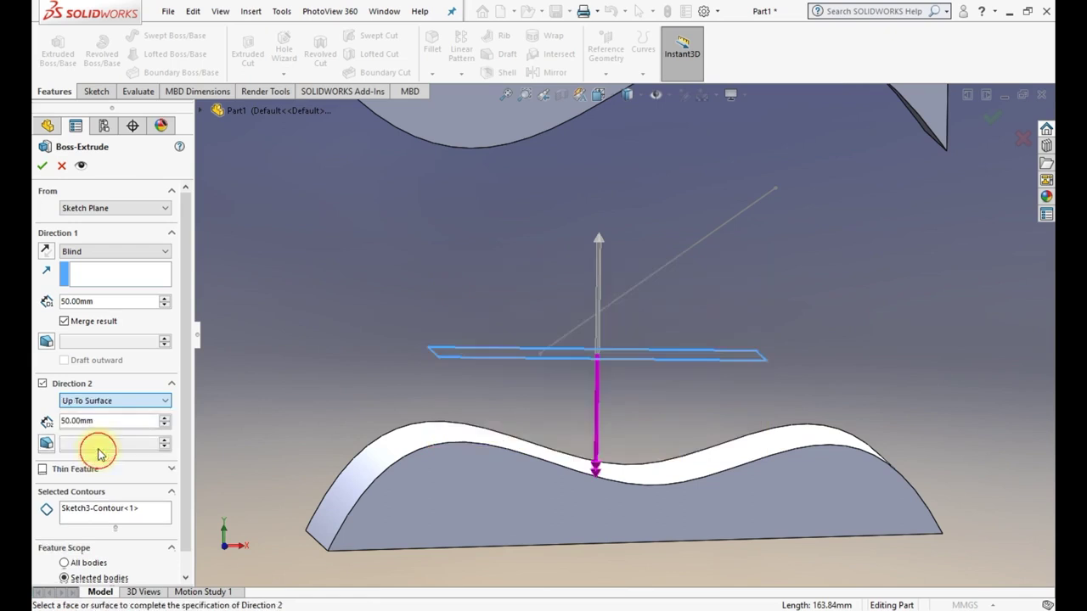
click(685, 466)
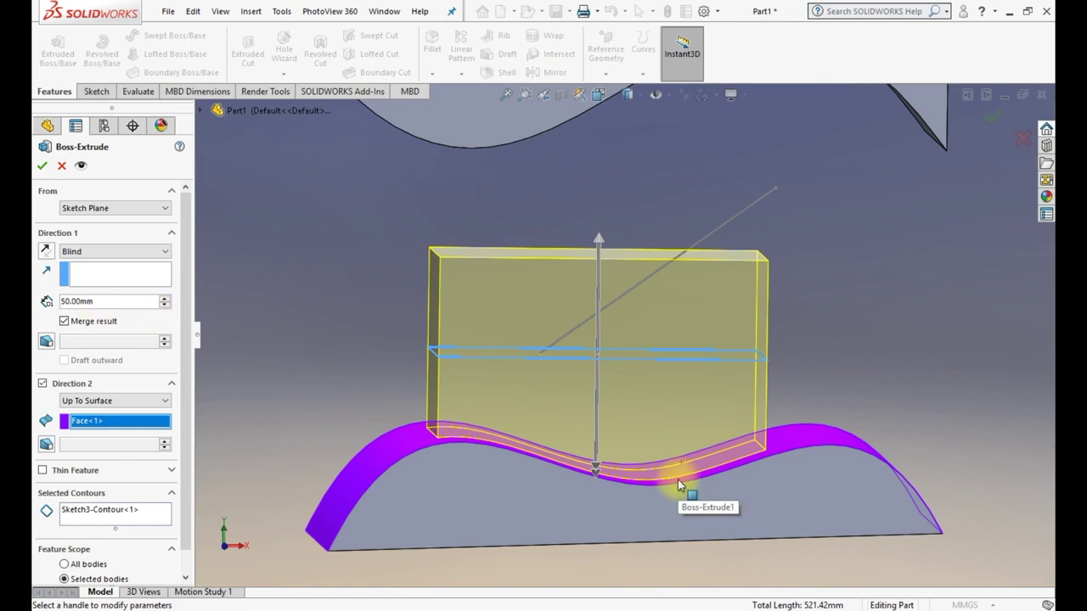
Step: Set the Direction 1 end condition to Up To Surface, using the wavy underside of the upper body
click(82, 252)
click(102, 303)
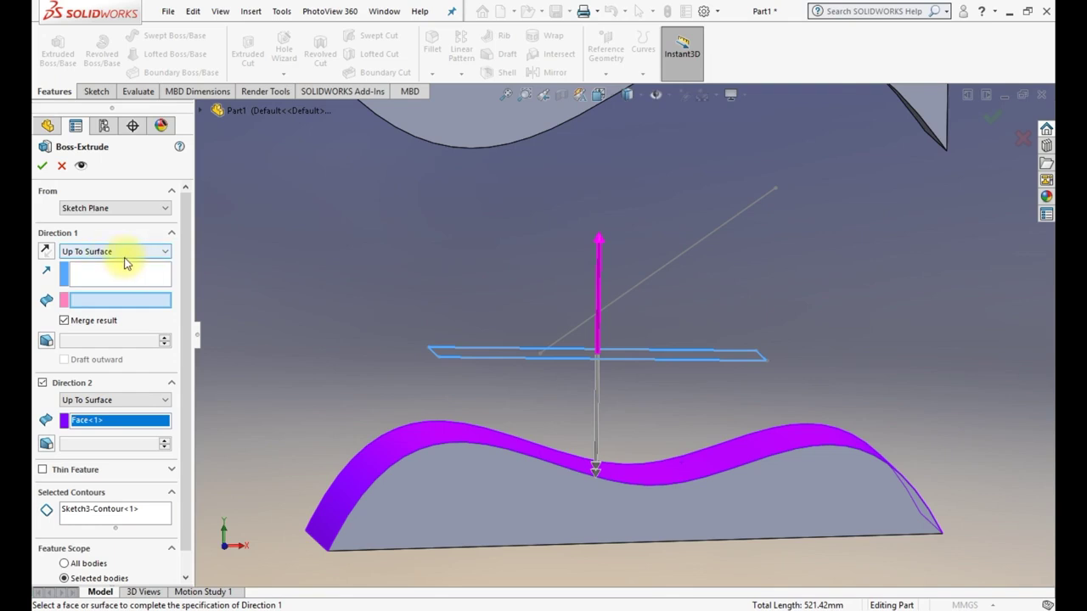
mouse_move(726, 267)
middle_down()
mouse_move(723, 223)
mouse_move(674, 204)
middle_up()
click(674, 204)
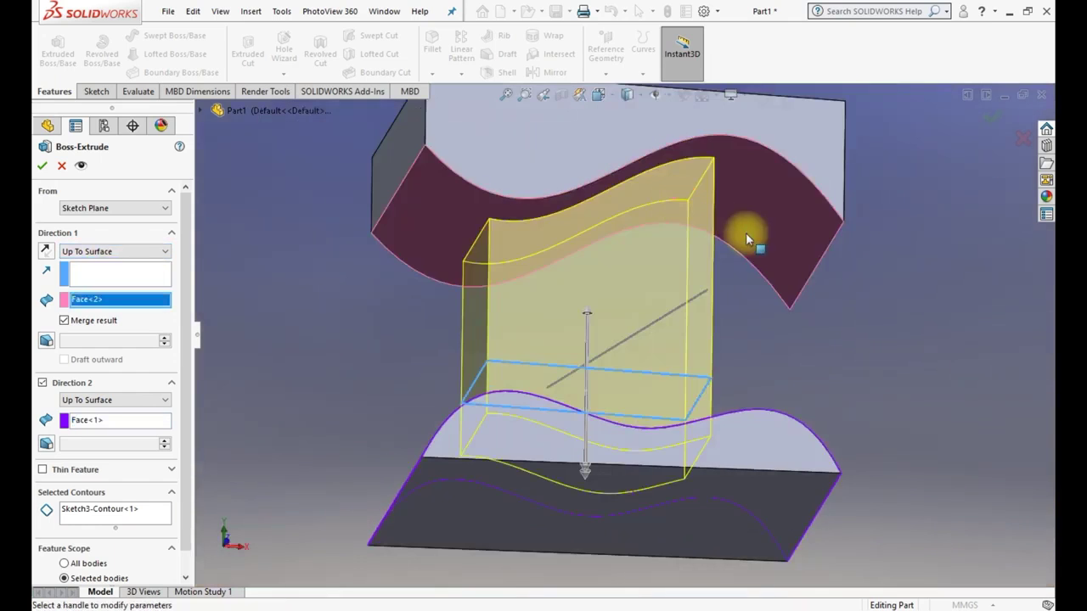
middle_drag(742, 235, 739, 300)
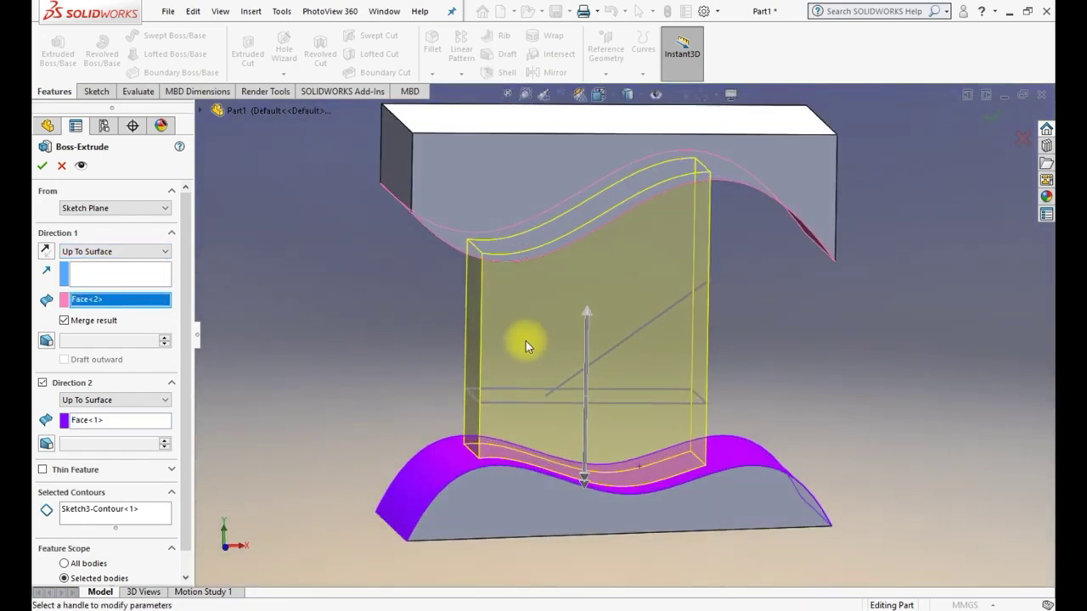
Step: Make the extrusion a One-Direction Thin Feature with a 5 mm wall thickness and inspect the hollow preview
scroll(189, 376, down, 1)
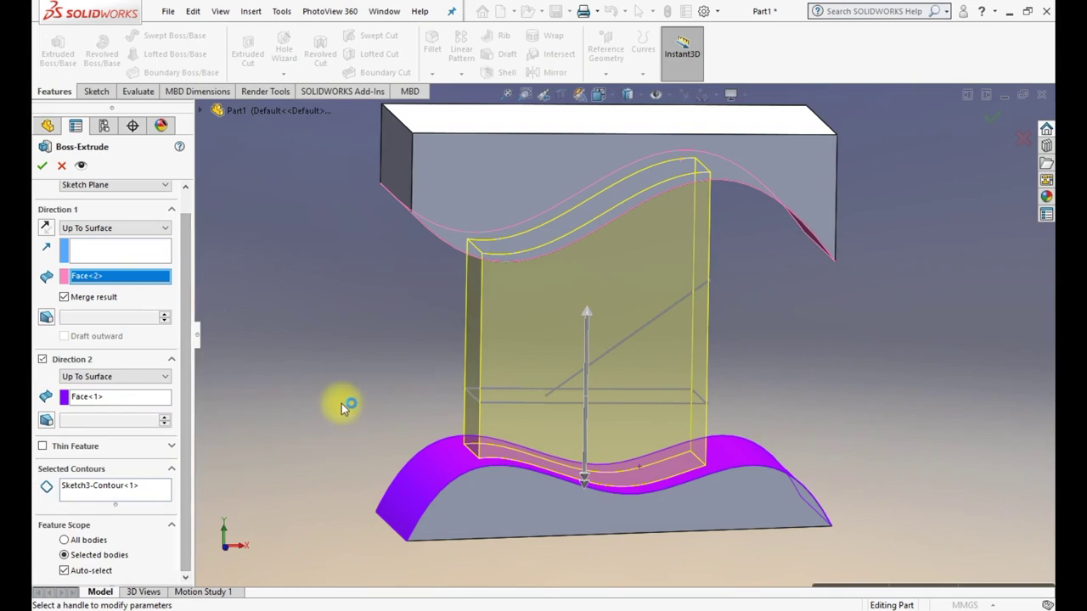
click(83, 450)
middle_drag(769, 347, 491, 264)
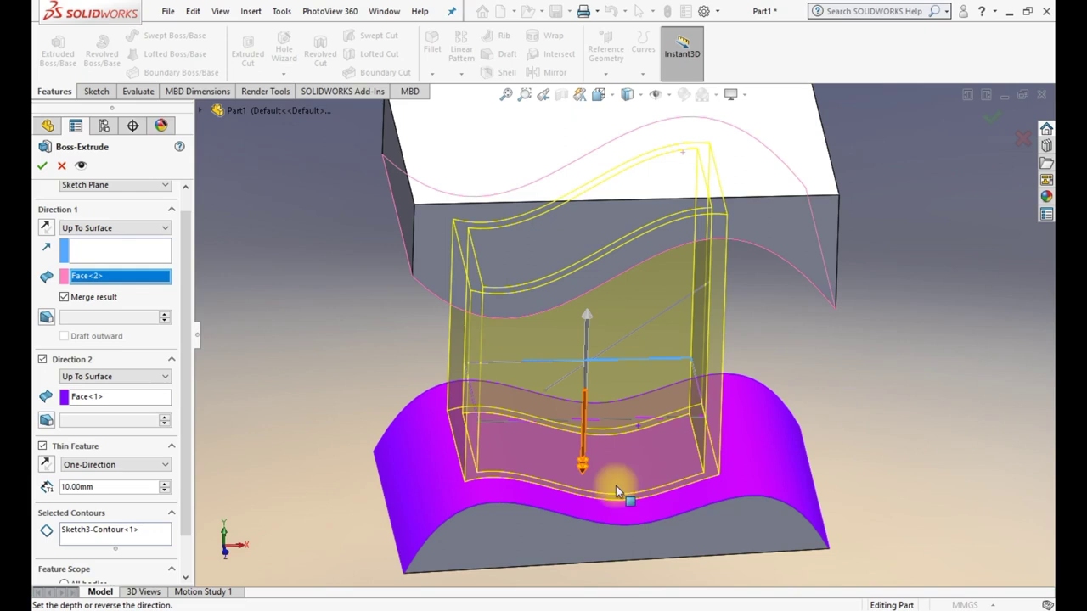
double_click(106, 491)
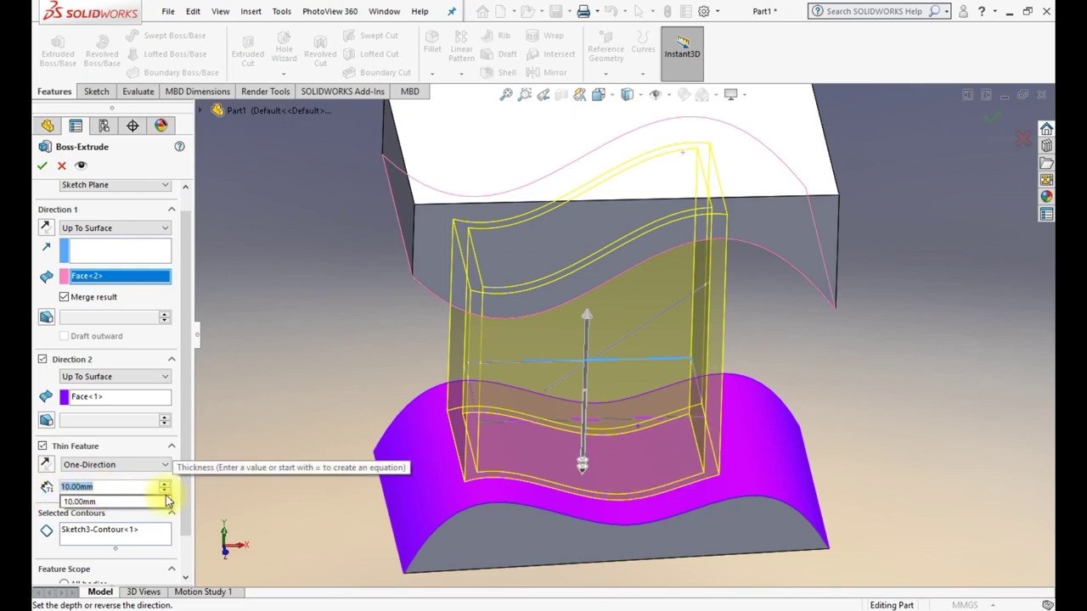
text(5)
key(Return)
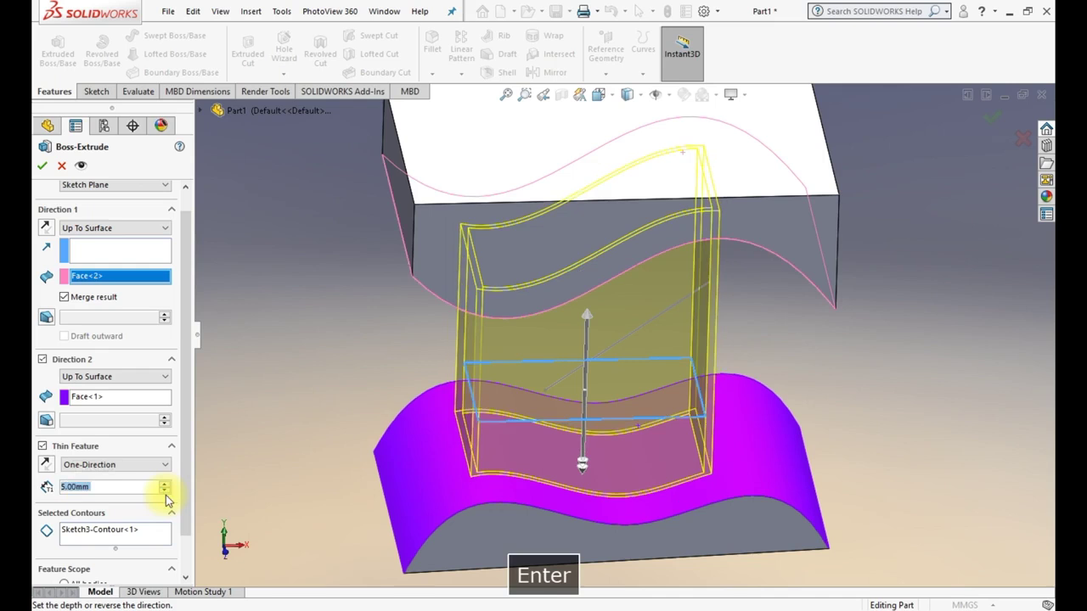
middle_drag(434, 478, 632, 472)
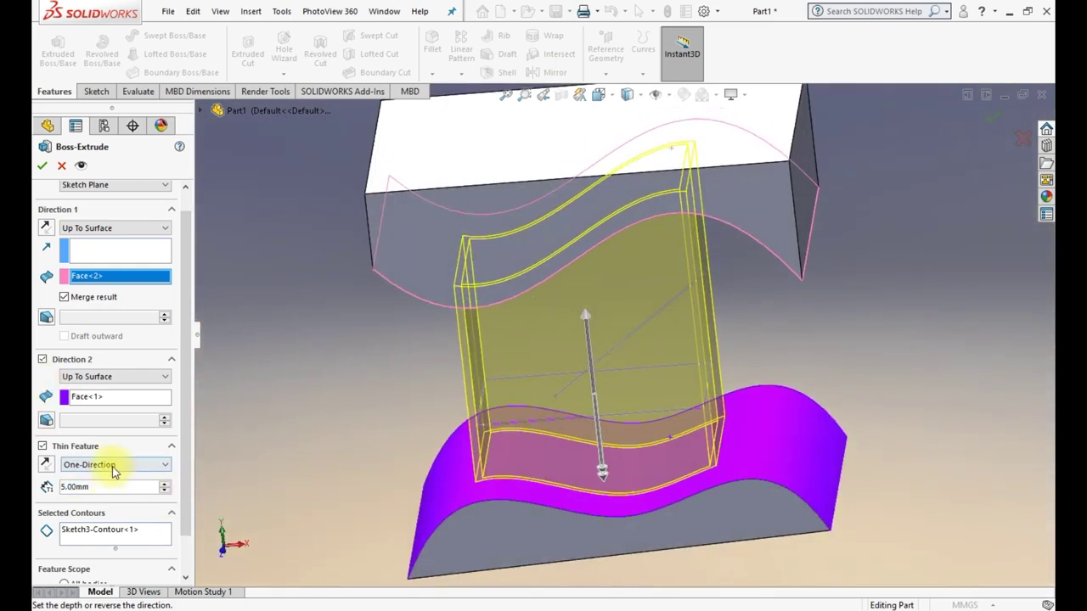
Step: Change the thin feature type to Mid-Plane and examine the wall position around the sketch line at a corner
click(115, 466)
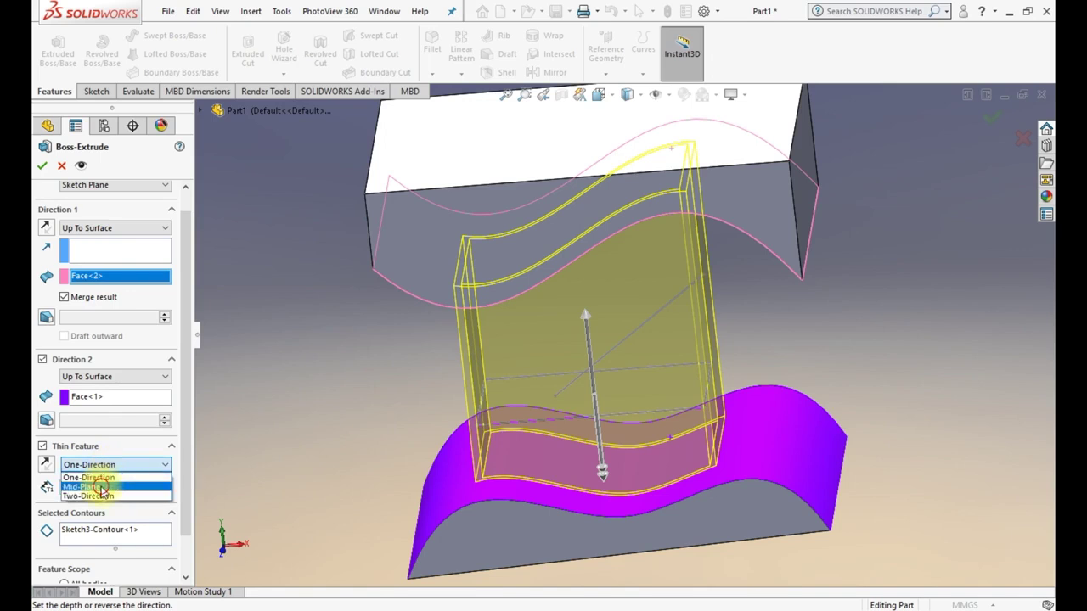
click(102, 491)
scroll(514, 330, down, 5)
middle_drag(514, 331, 413, 413)
scroll(451, 407, down, 6)
middle_drag(568, 390, 566, 388)
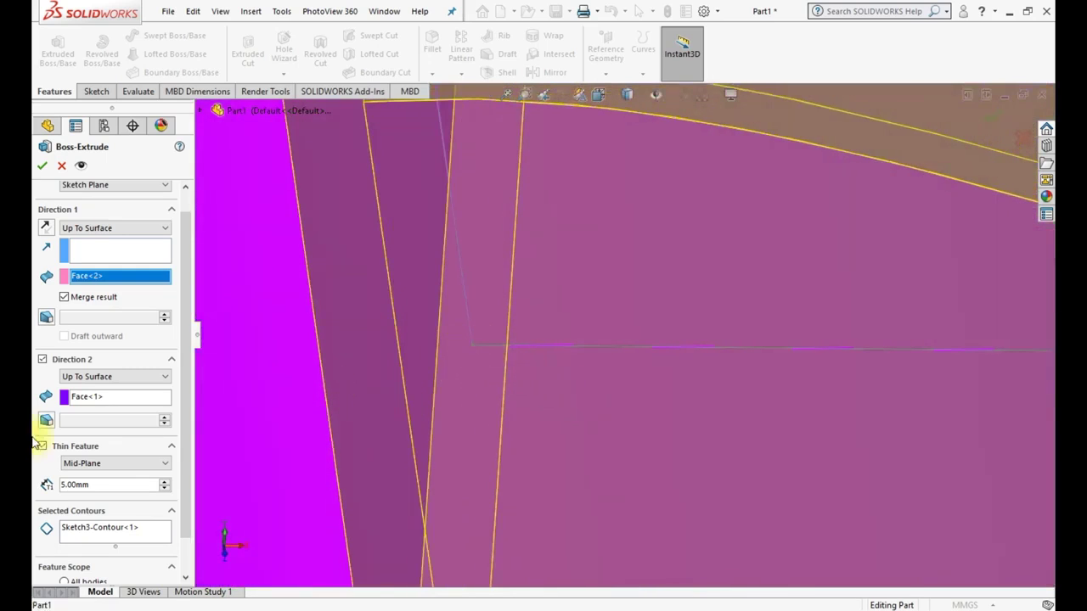
Step: Switch the thin feature to One-Direction and back to Mid-Plane to compare the wall placement relative to the sketch
click(100, 465)
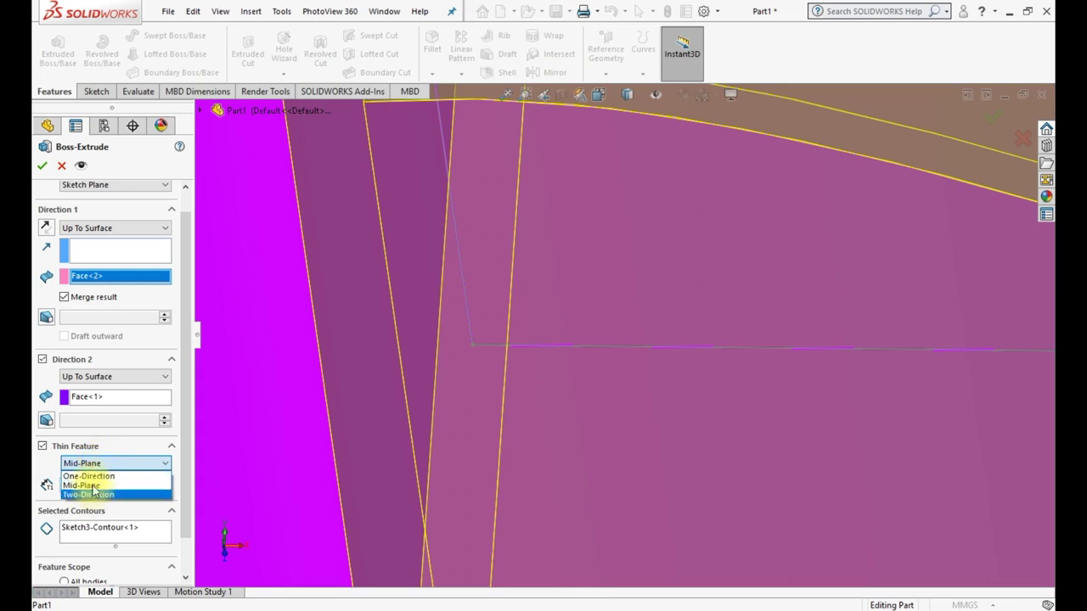
click(94, 481)
click(485, 362)
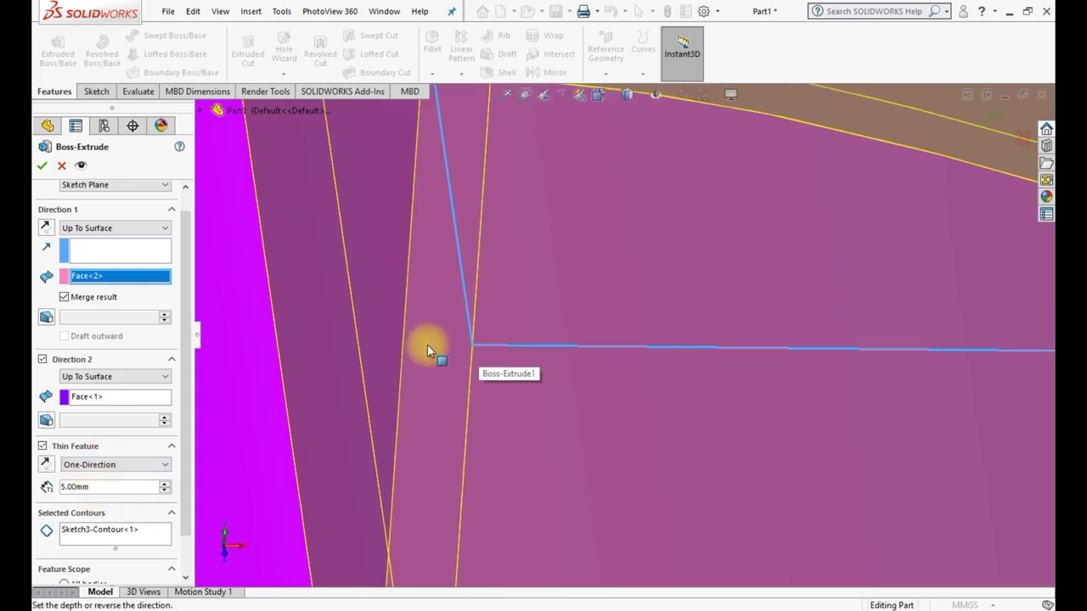
click(85, 465)
click(82, 488)
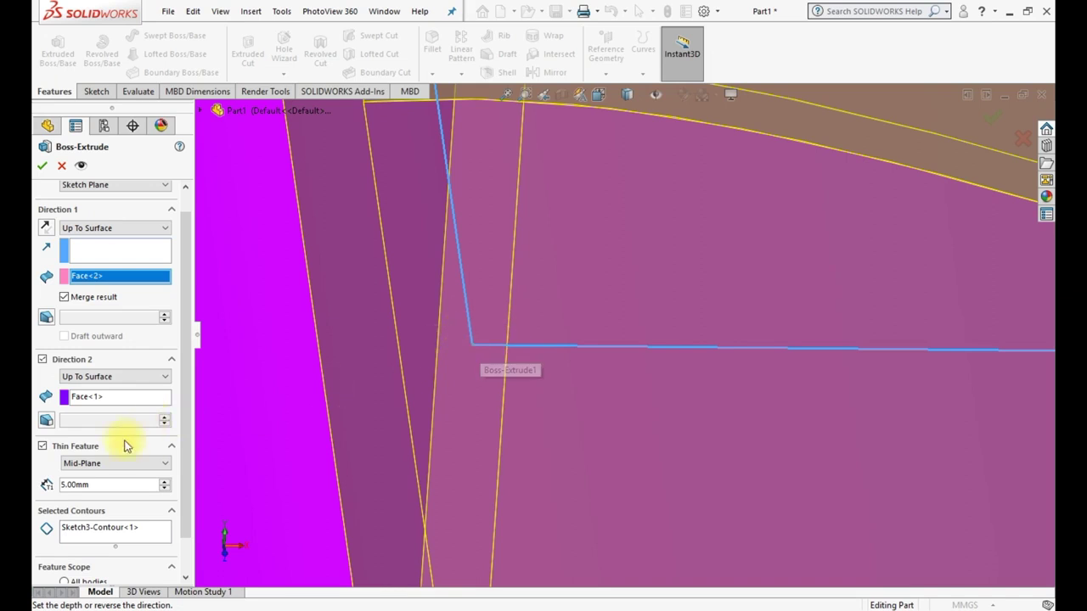
Step: Change the thin feature type to Two-Direction and set the Direction 2 thickness to 5 mm
click(102, 463)
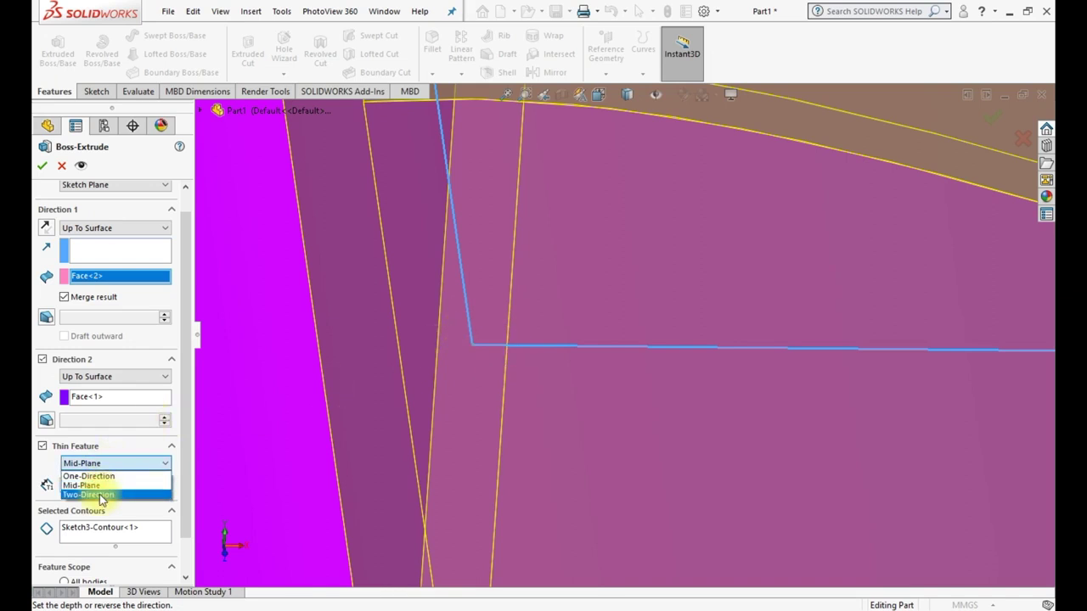
click(100, 495)
mouse_move(438, 408)
middle_down()
mouse_move(687, 311)
mouse_move(602, 354)
mouse_move(589, 339)
mouse_move(602, 316)
mouse_move(595, 309)
mouse_move(607, 413)
mouse_move(624, 405)
middle_up()
scroll(607, 412, down, 2)
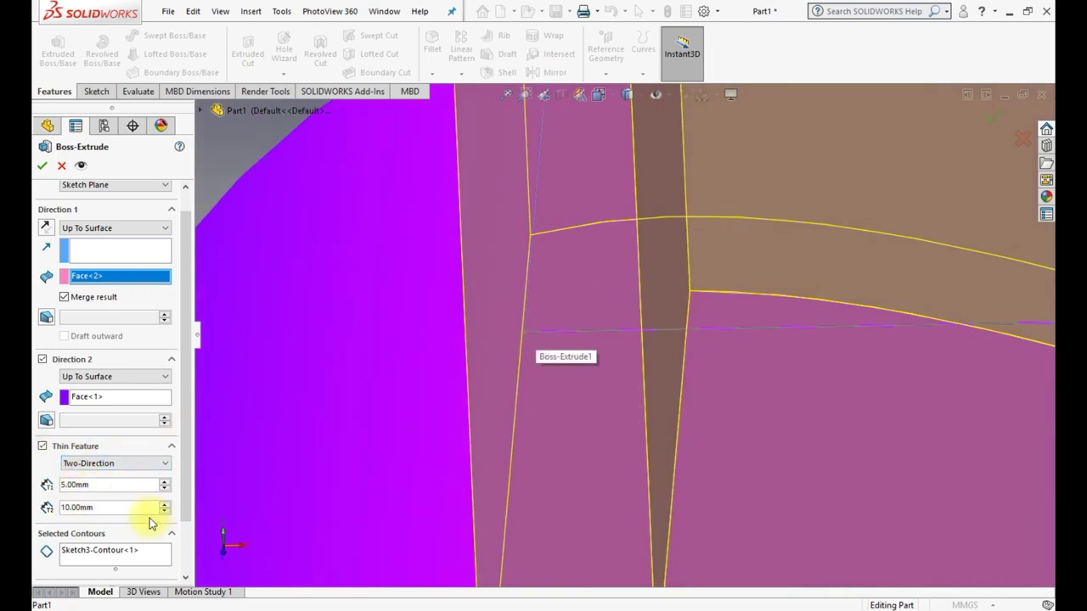
click(107, 507)
text(5)
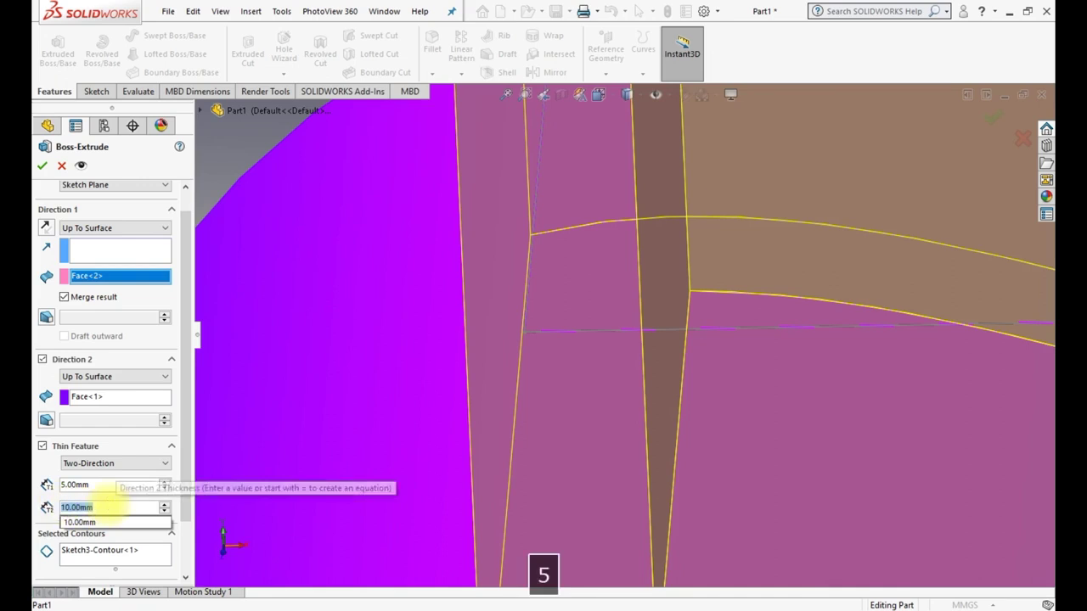
key(Return)
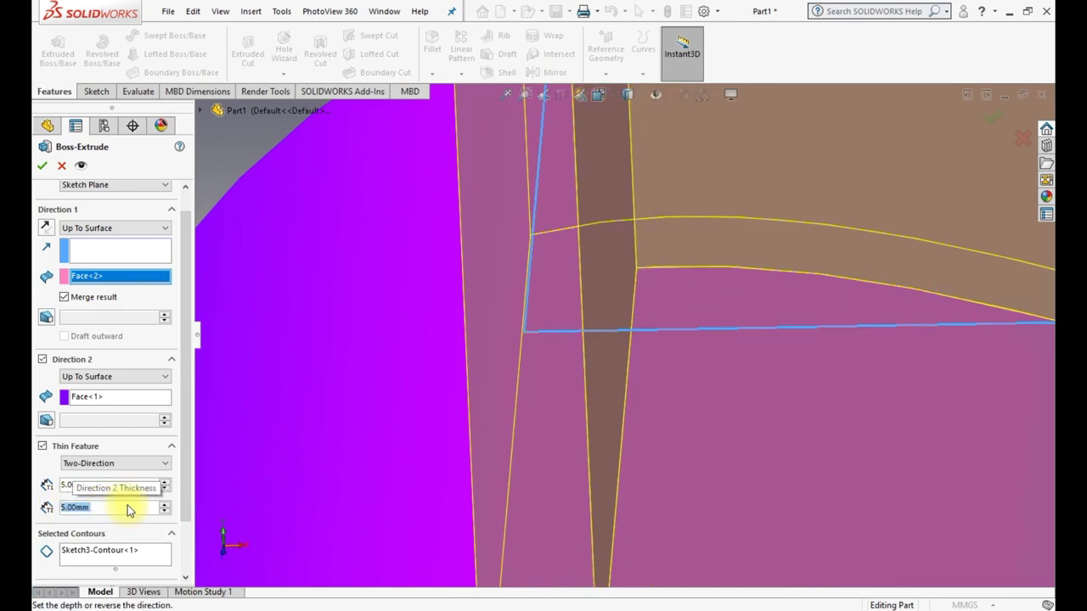
Step: Set the thin feature's Direction 2 thickness to 7 mm and inspect the whole hollow preview between the wavy bodies
text(7)
key(Return)
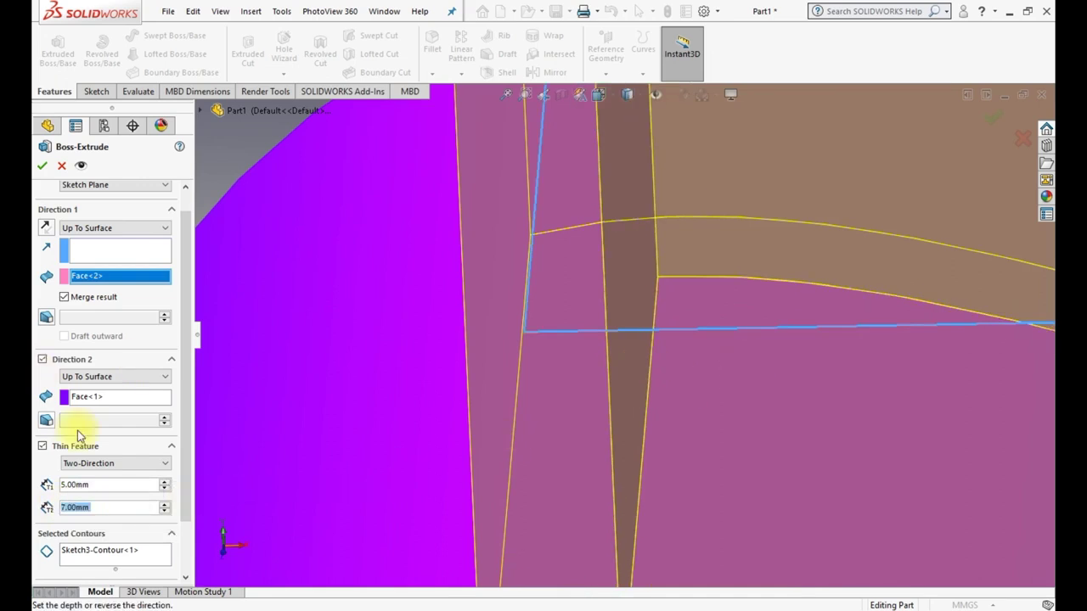
scroll(655, 393, up, 10)
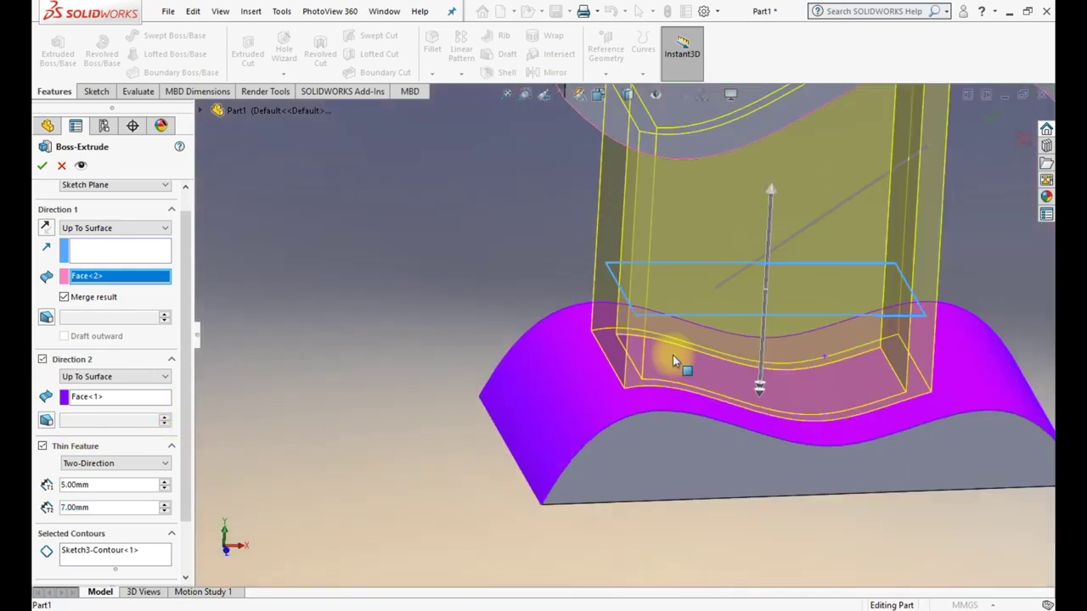
scroll(718, 354, up, 3)
middle_drag(740, 348, 732, 379)
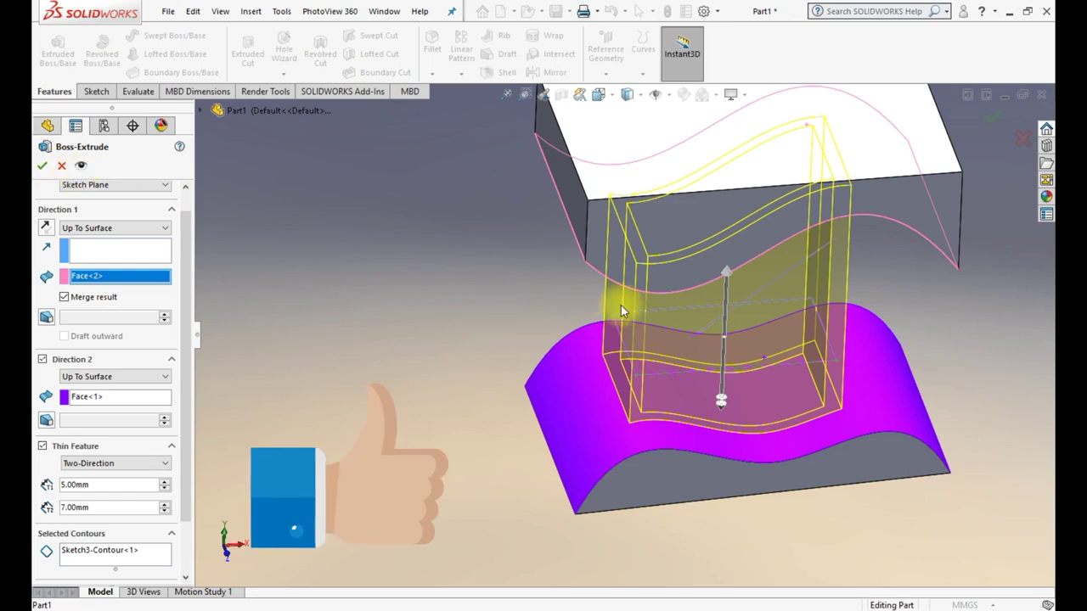